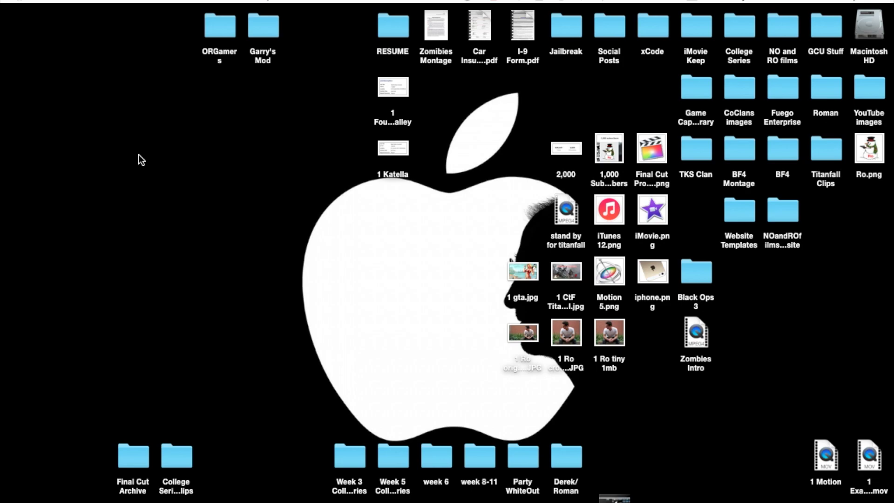
Launch Final Cut Pro and open the Final Cut Pro 10.2 Tutorial project.
{"action": "mouse_move", "coordinate": [2, 110]}
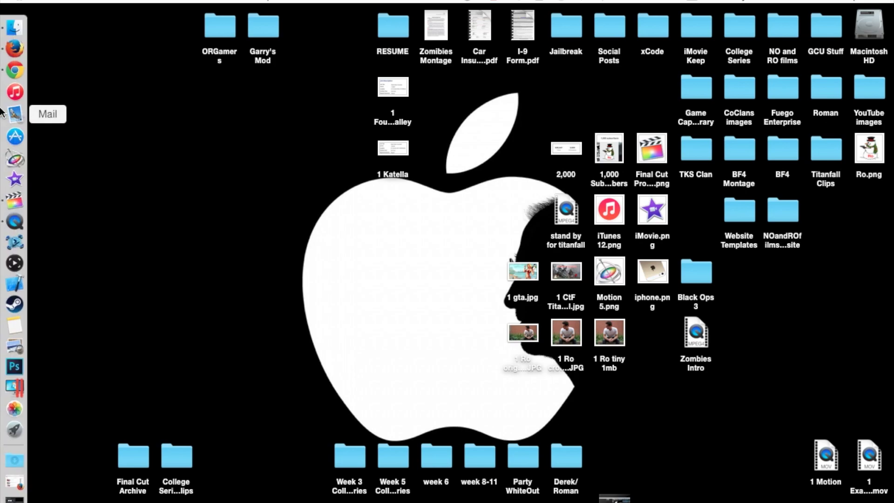
{"action": "left_click", "coordinate": [4, 199]}
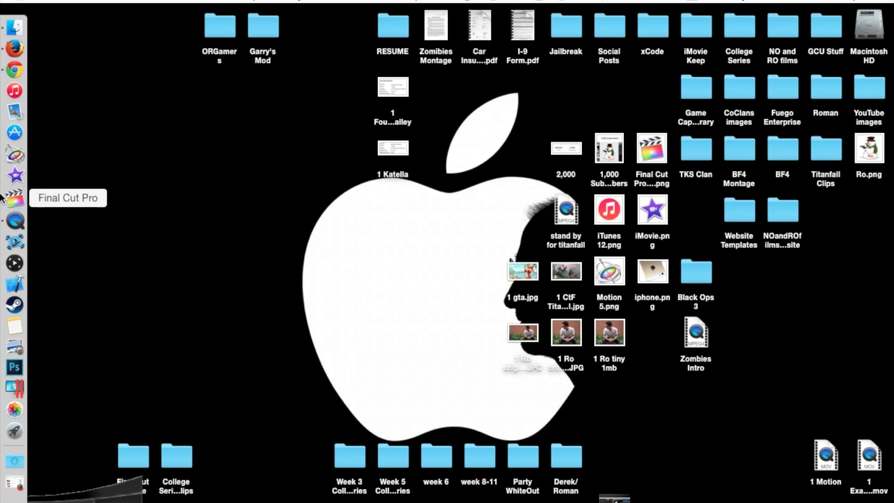
{"action": "left_click", "coordinate": [180, 91]}
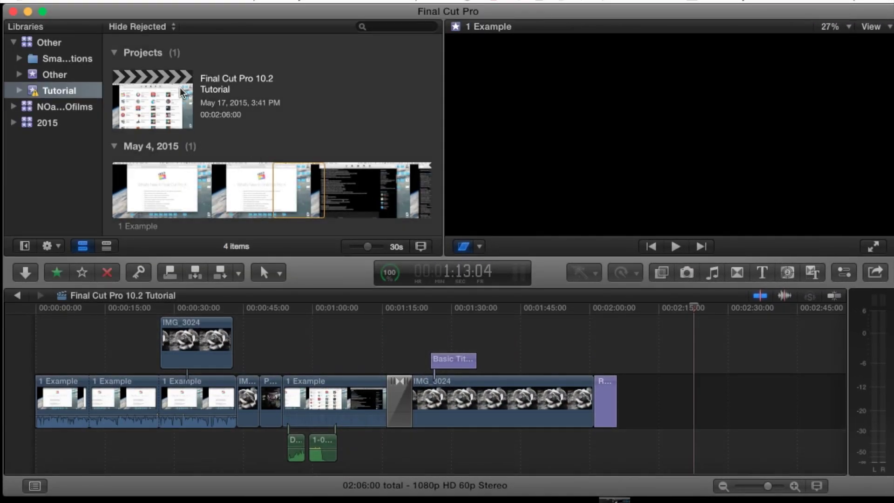
Scrub the playhead through the timeline to the Text 3D title, then past the project's end.
{"action": "left_click", "coordinate": [349, 361]}
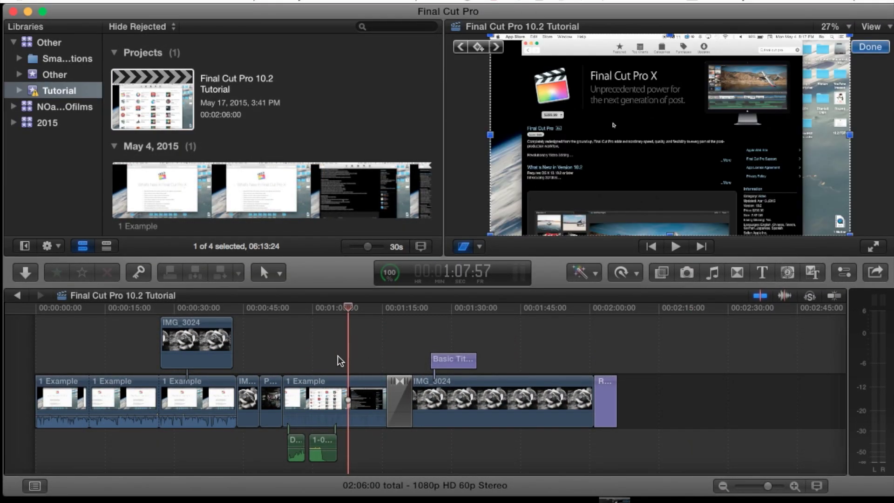
{"action": "scroll", "coordinate": [337, 356], "scroll_direction": "right", "scroll_amount": 1}
{"action": "scroll", "coordinate": [363, 358], "scroll_direction": "up", "scroll_amount": 2}
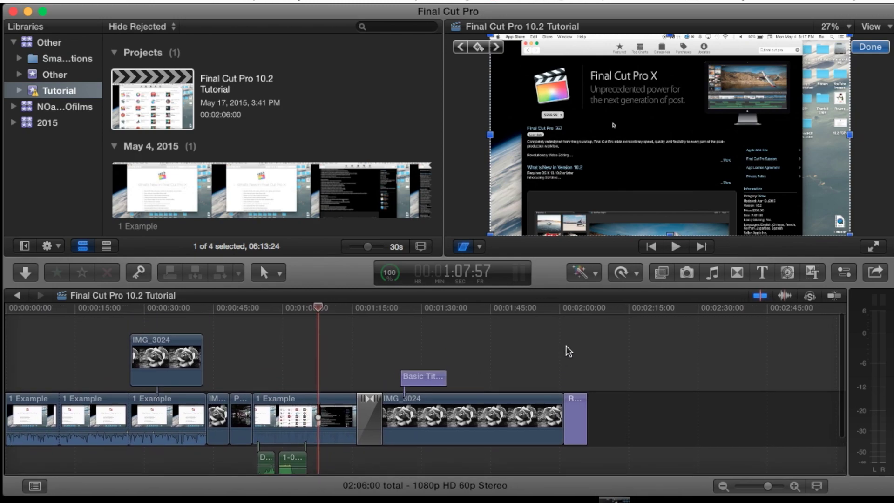
{"action": "left_click", "coordinate": [576, 306]}
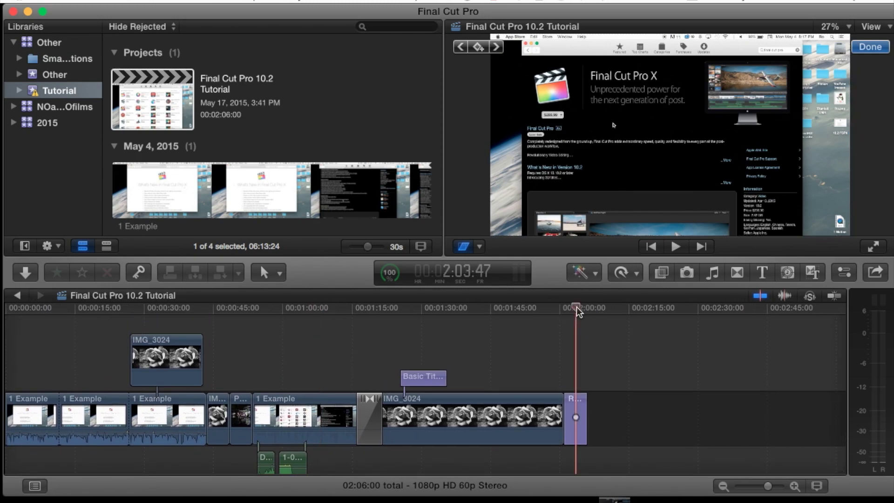
{"action": "left_click_drag", "start_coordinate": [576, 306], "coordinate": [564, 309]}
{"action": "left_click", "coordinate": [628, 320]}
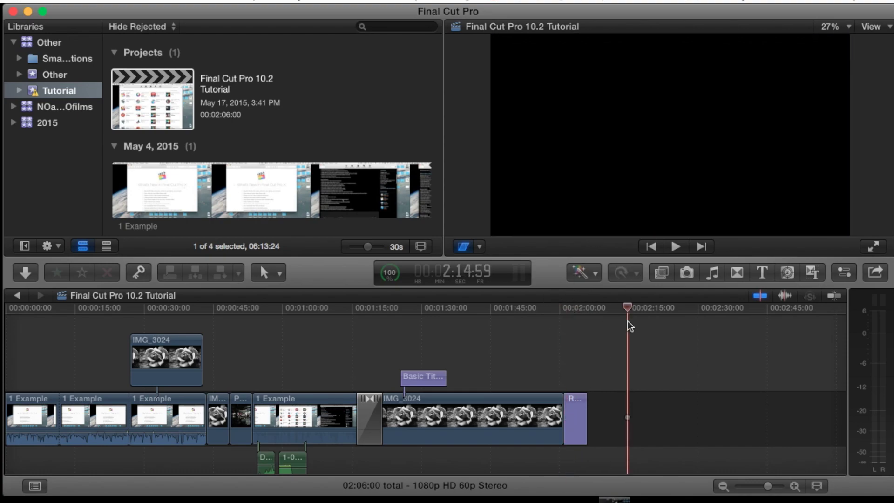
Show the Backgrounds generators in the Generators browser and preview the Beam generator.
{"action": "left_click", "coordinate": [787, 274]}
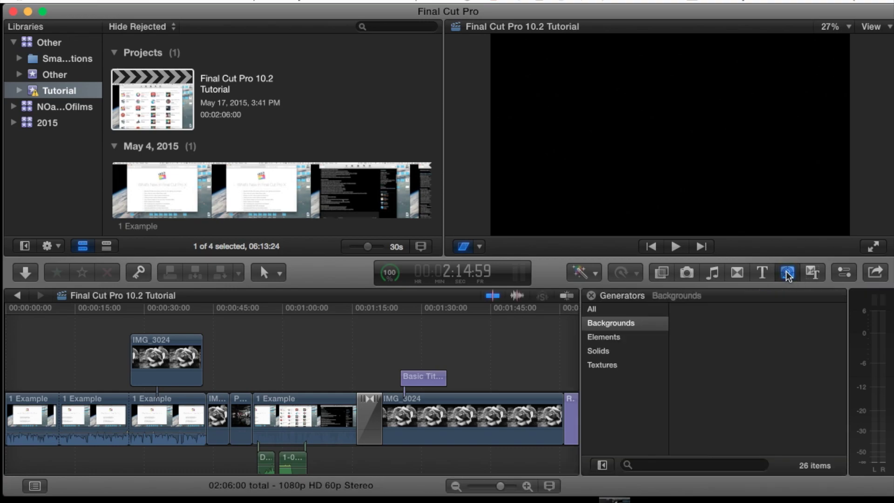
{"action": "left_click", "coordinate": [622, 323]}
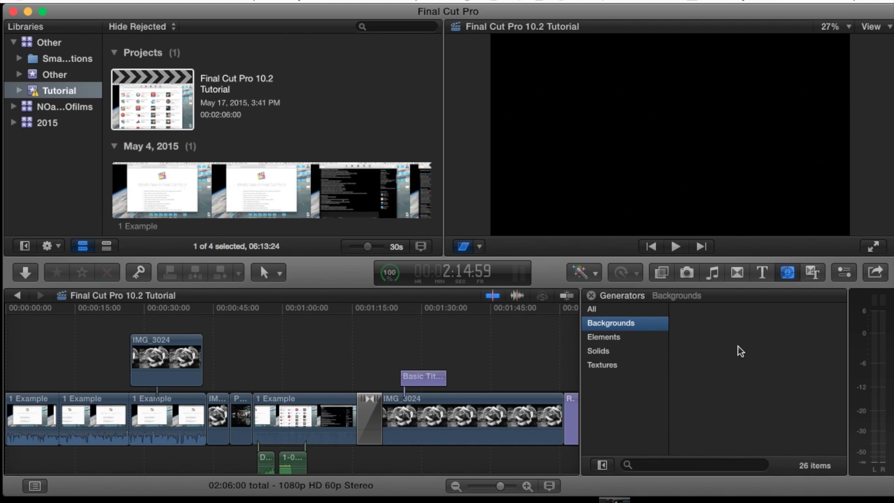
{"action": "scroll", "coordinate": [475, 379], "scroll_direction": "right", "scroll_amount": 10}
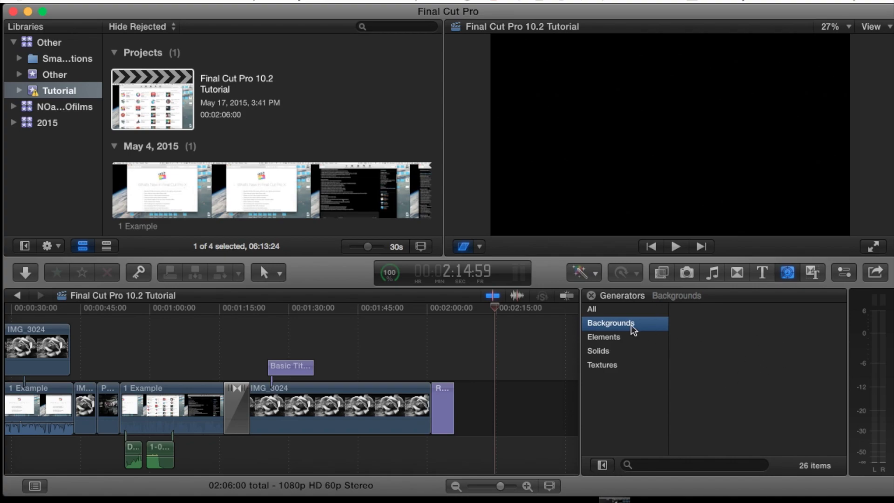
{"action": "left_click", "coordinate": [591, 309]}
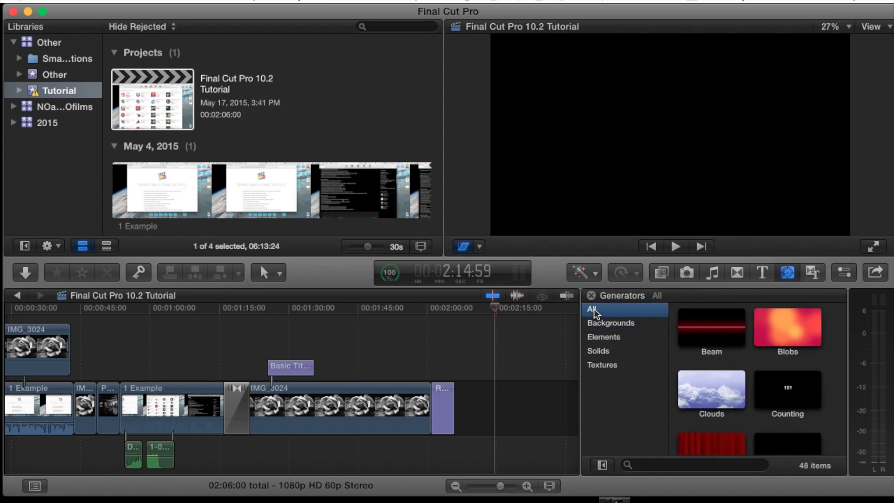
{"action": "left_click", "coordinate": [620, 322]}
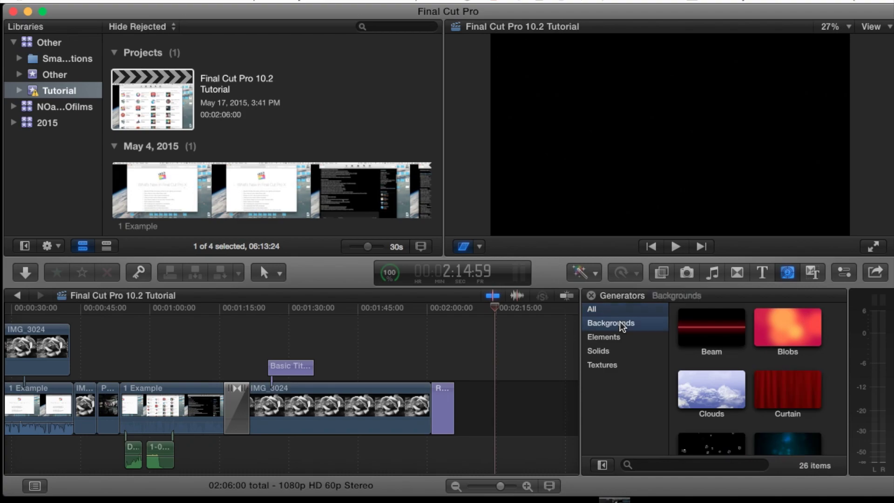
{"action": "left_click", "coordinate": [698, 331]}
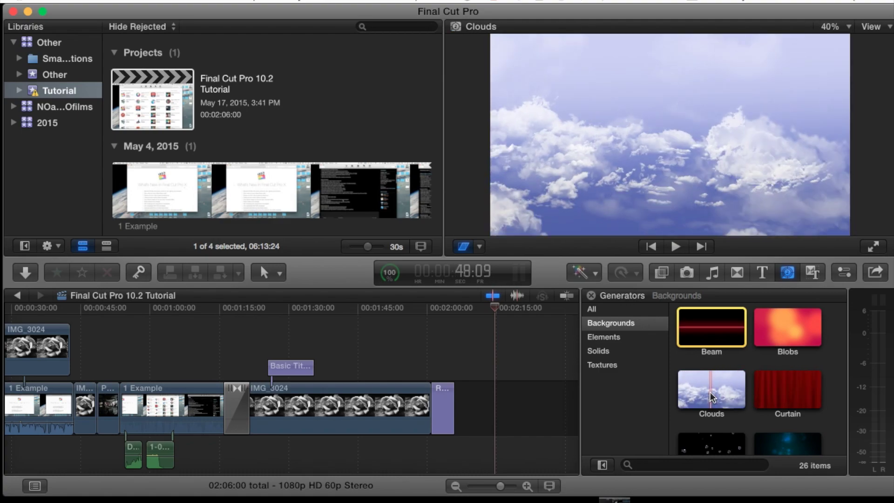
Look through the background generators and preview the Clouds generator.
{"action": "scroll", "coordinate": [722, 394], "scroll_direction": "down", "scroll_amount": 2}
{"action": "scroll", "coordinate": [722, 395], "scroll_direction": "down", "scroll_amount": 2}
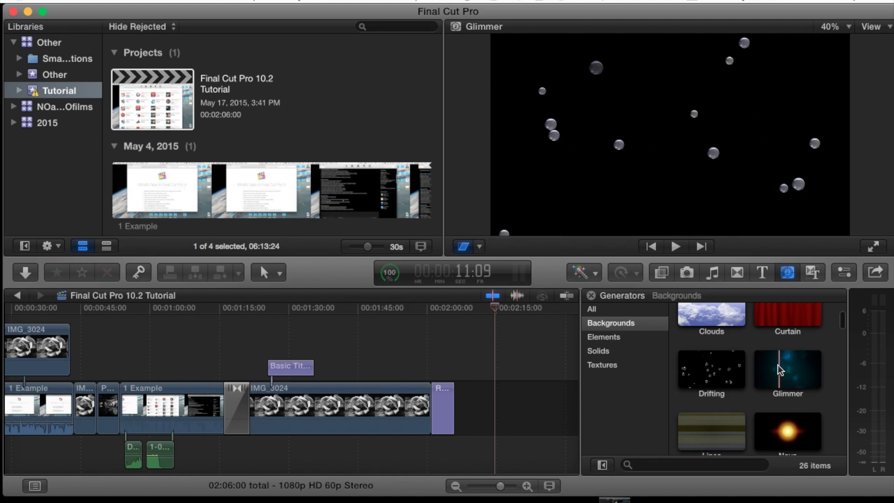
{"action": "scroll", "coordinate": [769, 358], "scroll_direction": "down", "scroll_amount": 4}
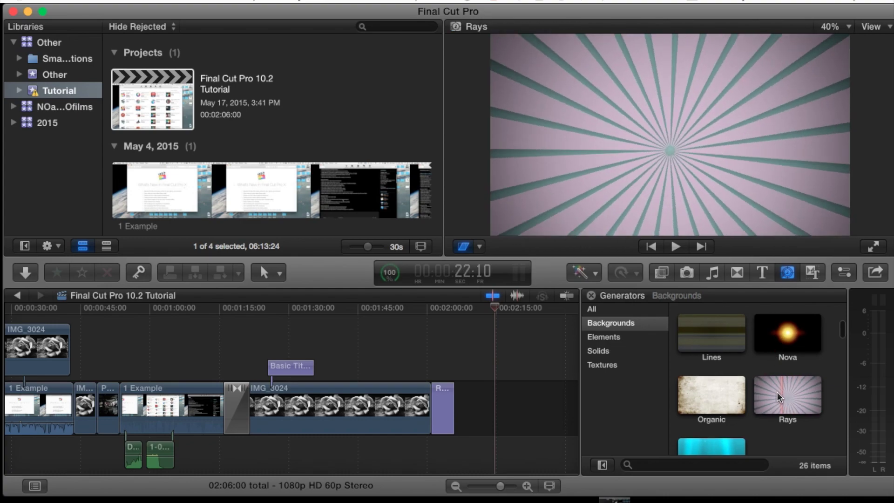
{"action": "scroll", "coordinate": [769, 390], "scroll_direction": "down", "scroll_amount": 3}
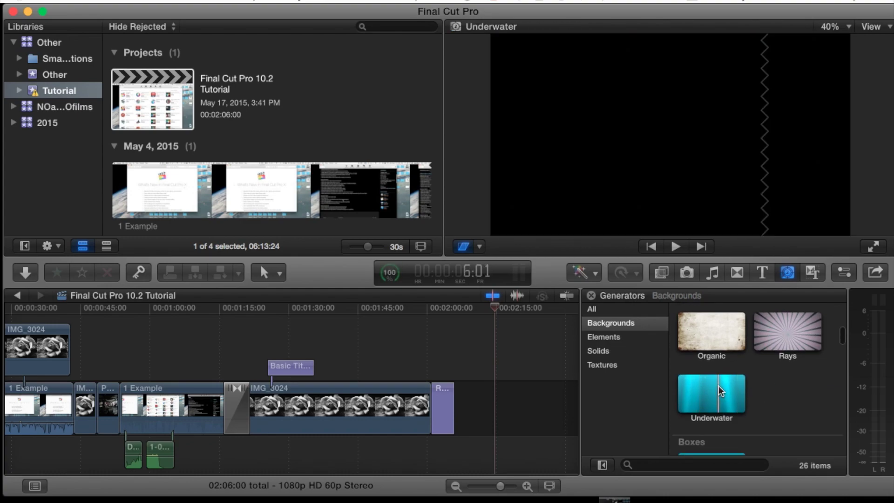
{"action": "scroll", "coordinate": [719, 390], "scroll_direction": "down", "scroll_amount": 6}
{"action": "scroll", "coordinate": [717, 379], "scroll_direction": "up", "scroll_amount": 1}
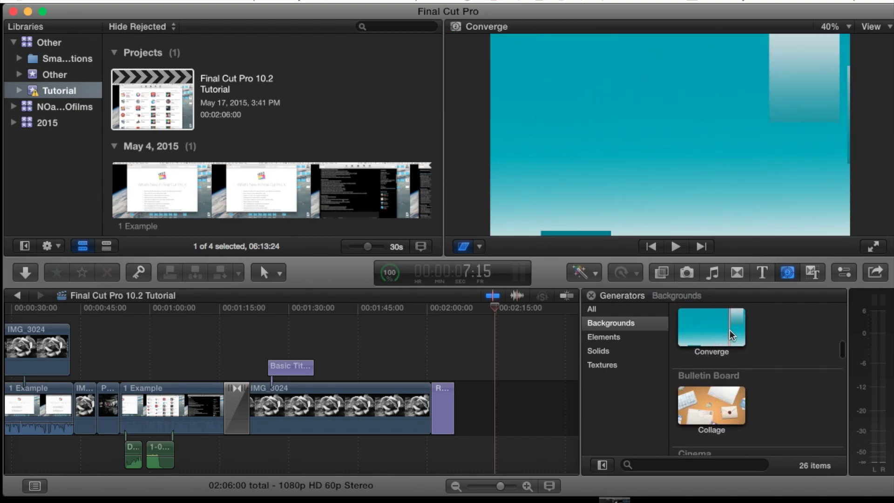
{"action": "scroll", "coordinate": [729, 329], "scroll_direction": "down", "scroll_amount": 4}
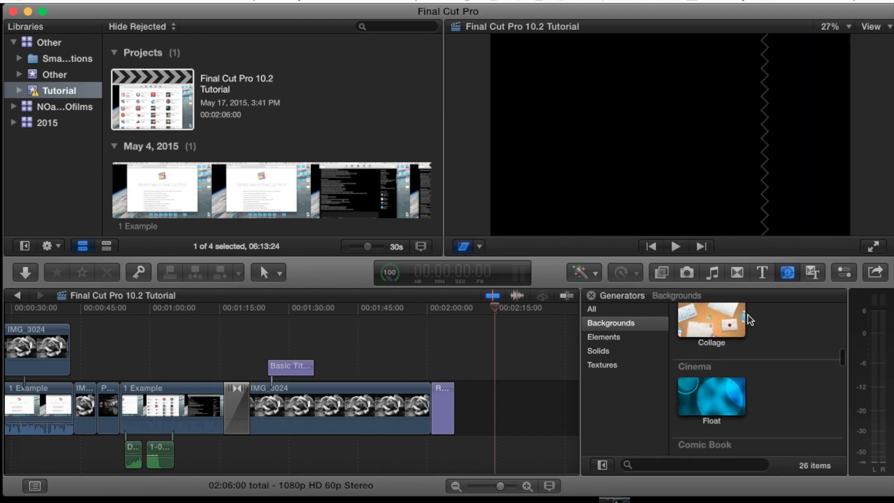
{"action": "scroll", "coordinate": [698, 317], "scroll_direction": "down", "scroll_amount": 4}
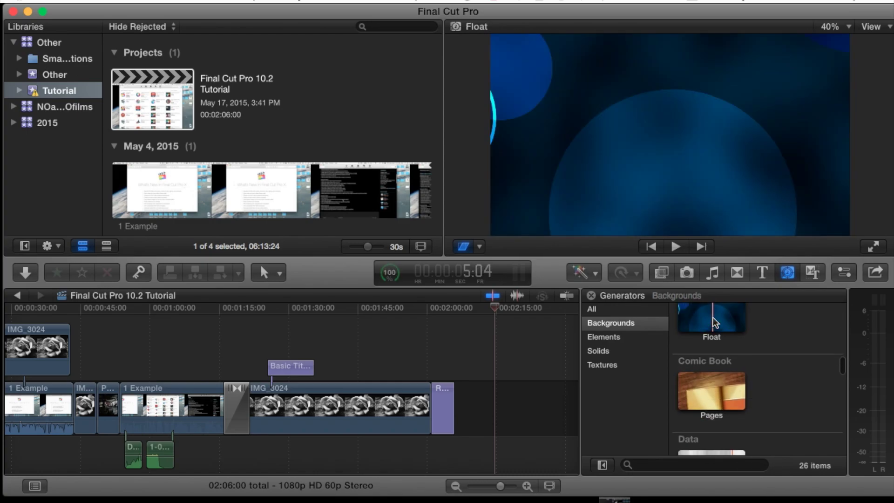
{"action": "scroll", "coordinate": [714, 317], "scroll_direction": "up", "scroll_amount": 6}
{"action": "scroll", "coordinate": [714, 317], "scroll_direction": "up", "scroll_amount": 2}
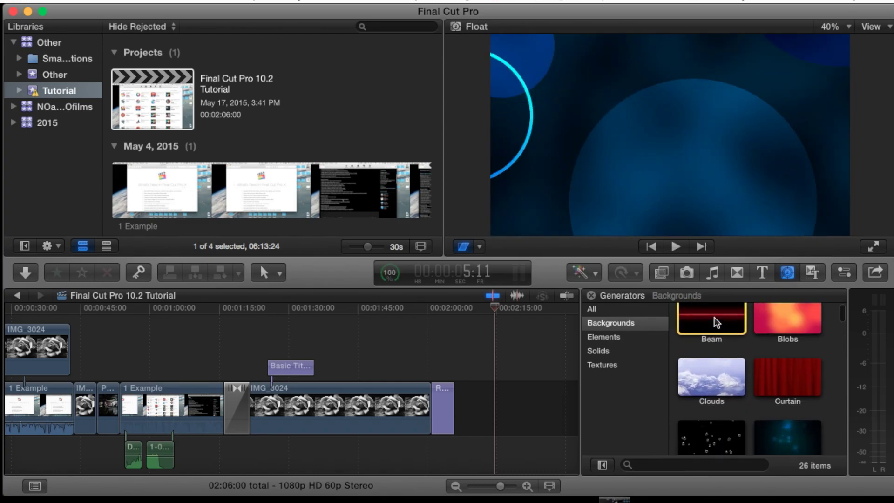
{"action": "left_click", "coordinate": [715, 374]}
{"action": "left_click", "coordinate": [619, 322]}
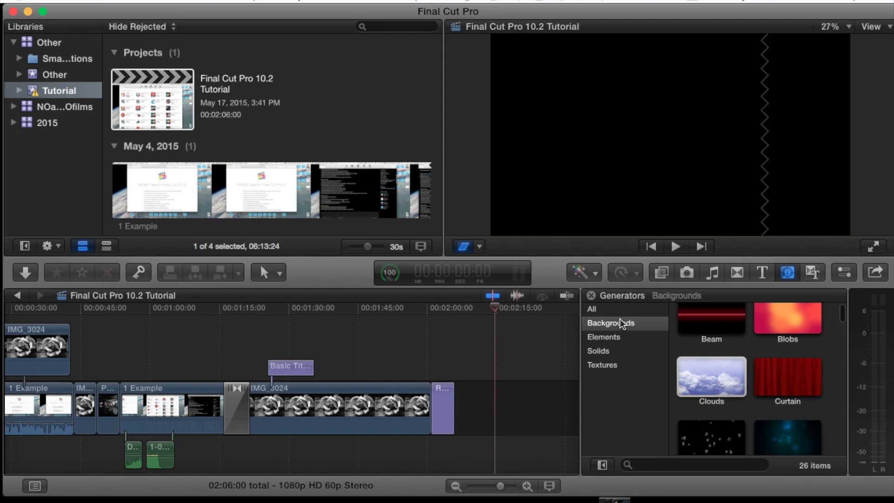
Preview the Elements generators: Counting, Timecode, Placeholder and Shapes.
{"action": "left_click", "coordinate": [608, 336]}
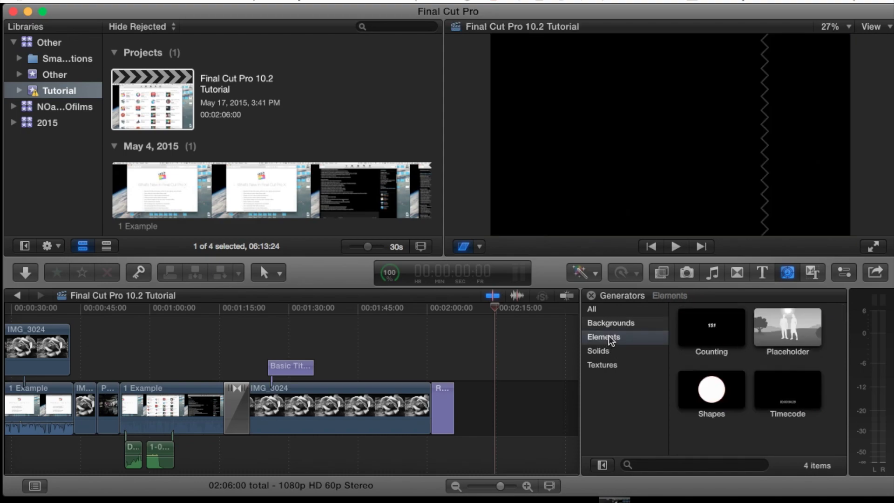
{"action": "left_click", "coordinate": [714, 333]}
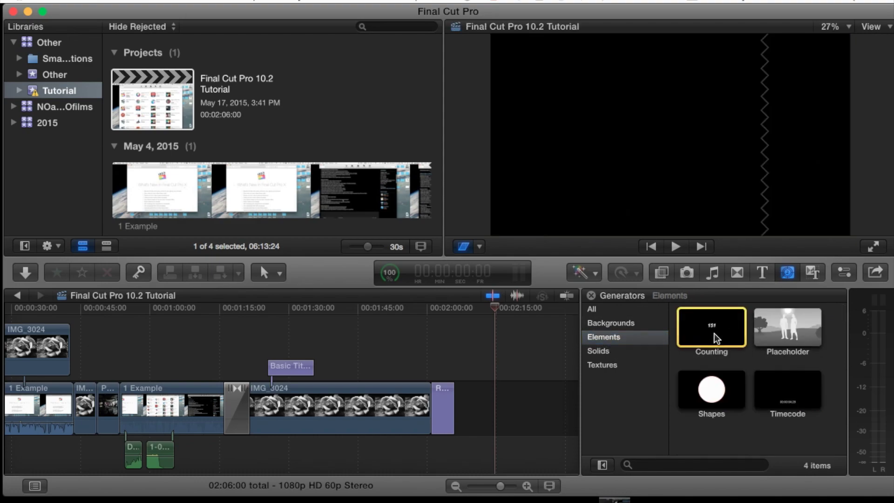
{"action": "left_click", "coordinate": [787, 389]}
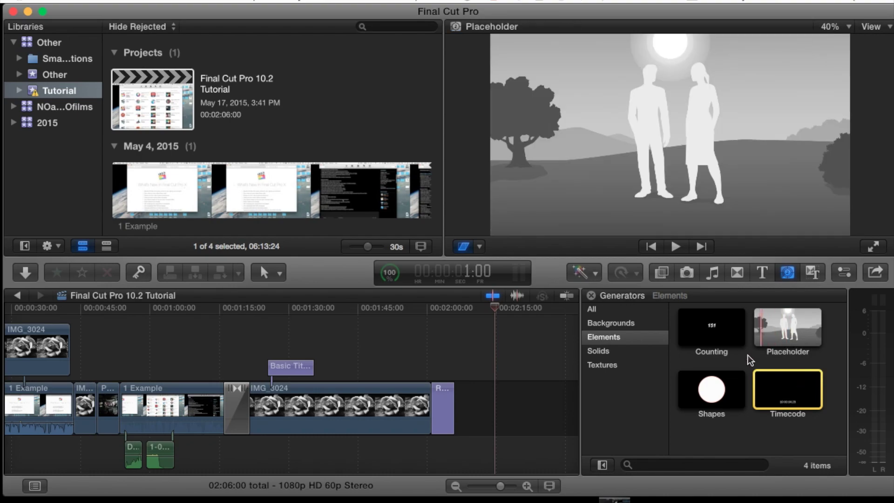
{"action": "left_click", "coordinate": [775, 336]}
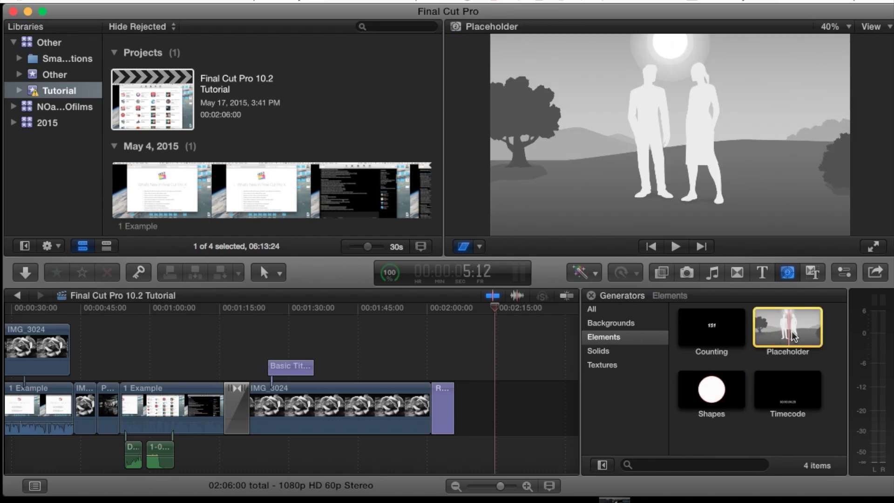
{"action": "left_click", "coordinate": [711, 391]}
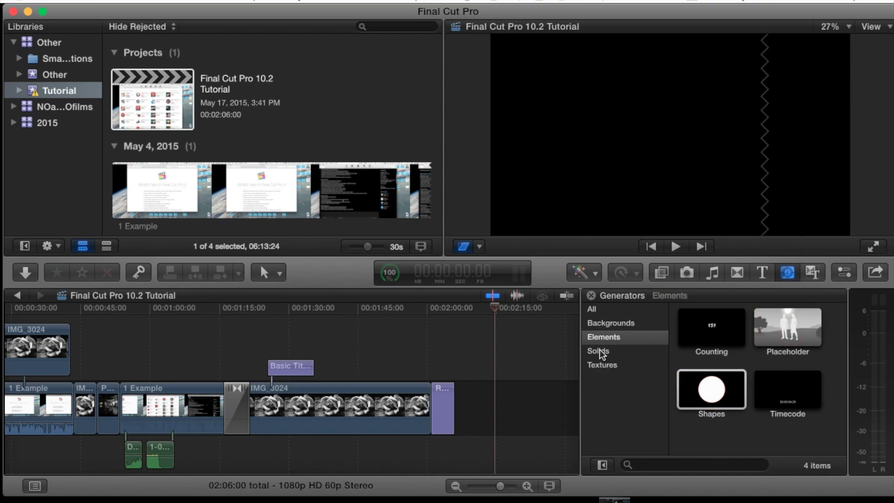
Show the Solids generators and preview the Vivid solid.
{"action": "left_click", "coordinate": [599, 349]}
{"action": "scroll", "coordinate": [705, 371], "scroll_direction": "down", "scroll_amount": 1}
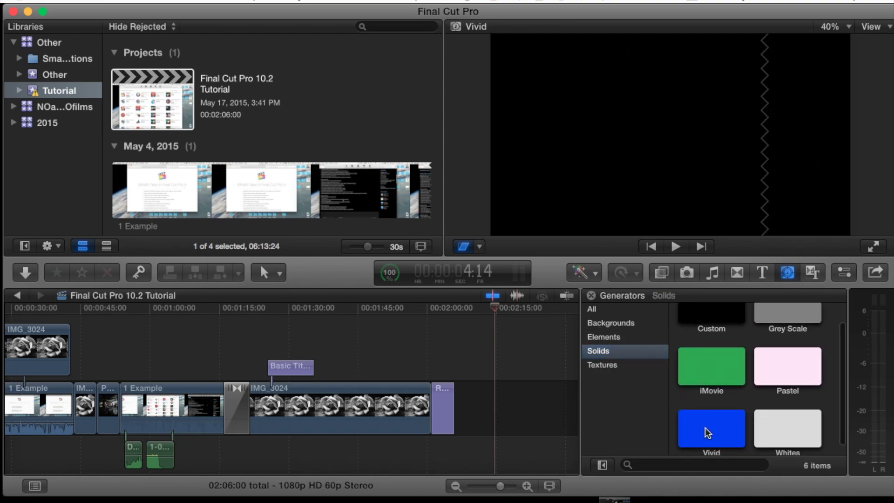
{"action": "left_click", "coordinate": [719, 431]}
{"action": "scroll", "coordinate": [719, 430], "scroll_direction": "down", "scroll_amount": 1}
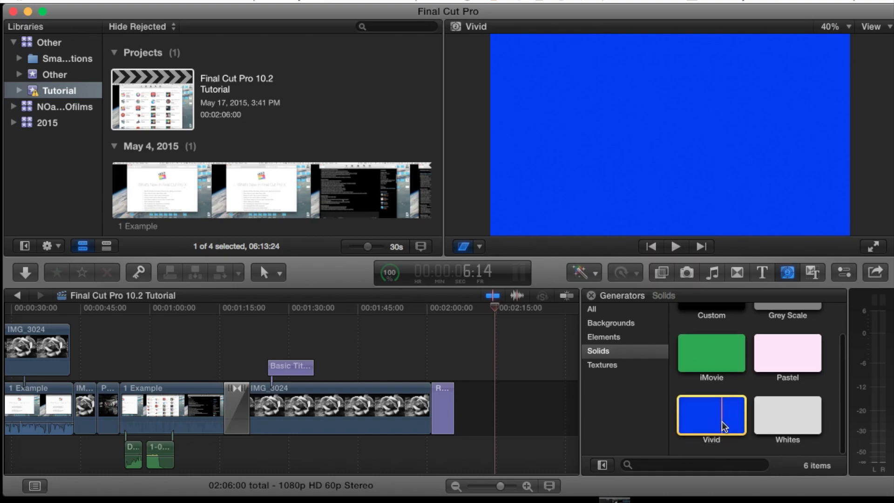
{"action": "scroll", "coordinate": [722, 421], "scroll_direction": "up", "scroll_amount": 2}
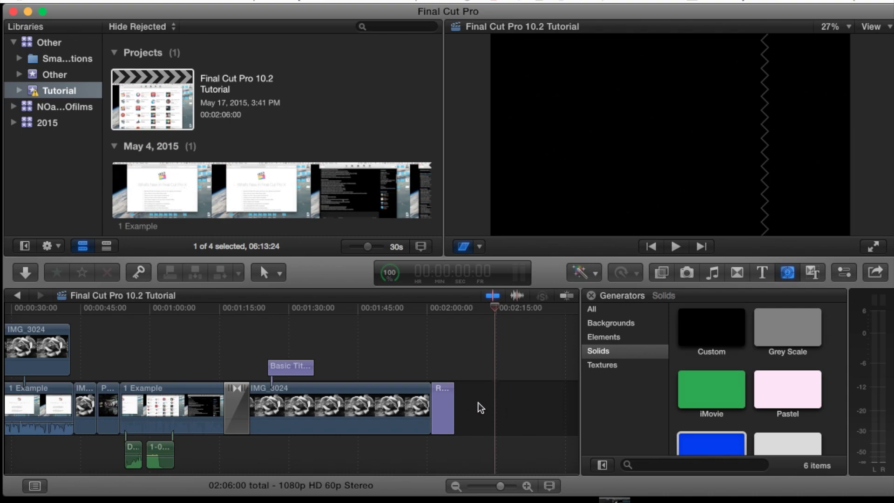
Browse the Textures generators, previewing the Metal texture.
{"action": "left_click", "coordinate": [602, 364]}
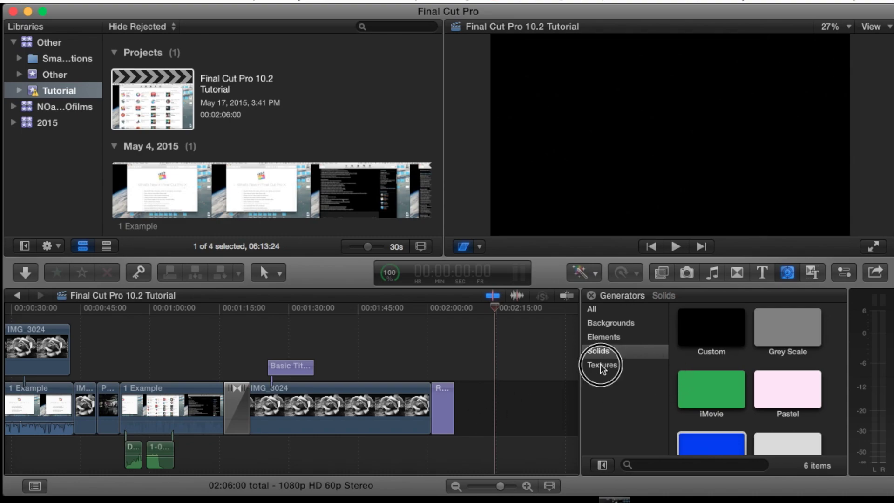
{"action": "scroll", "coordinate": [753, 379], "scroll_direction": "down", "scroll_amount": 2}
{"action": "left_click", "coordinate": [712, 391]}
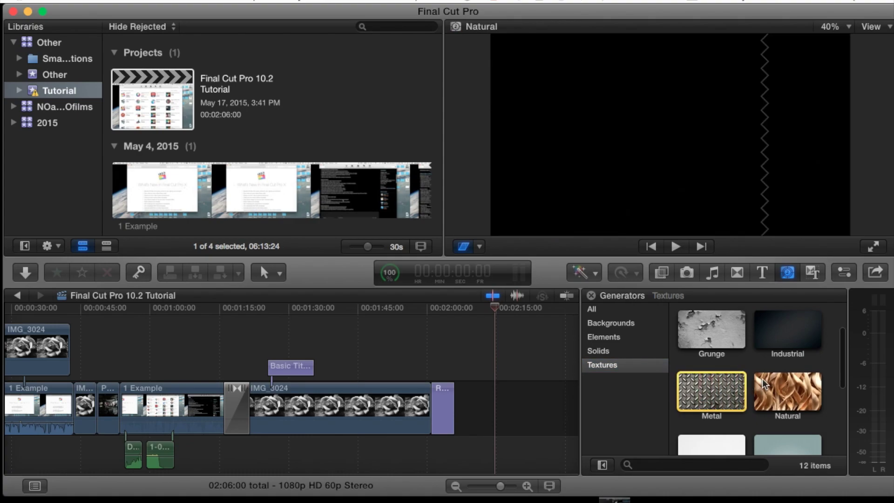
{"action": "scroll", "coordinate": [762, 378], "scroll_direction": "up", "scroll_amount": 2}
{"action": "scroll", "coordinate": [763, 378], "scroll_direction": "down", "scroll_amount": 4}
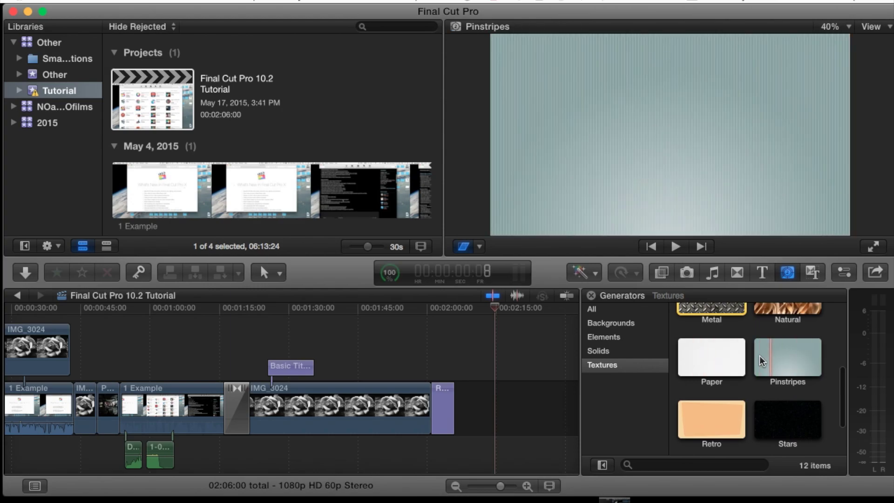
{"action": "scroll", "coordinate": [753, 354], "scroll_direction": "up", "scroll_amount": 1}
{"action": "scroll", "coordinate": [796, 331], "scroll_direction": "down", "scroll_amount": 3}
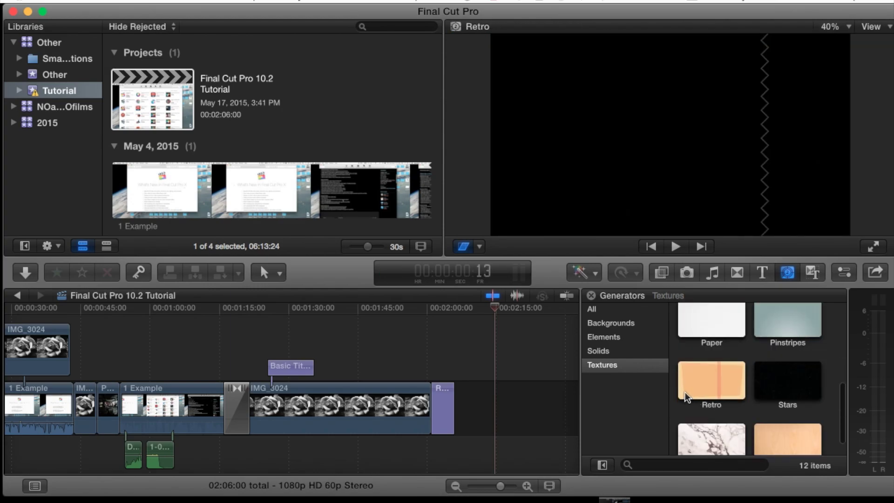
{"action": "scroll", "coordinate": [719, 379], "scroll_direction": "up", "scroll_amount": 3}
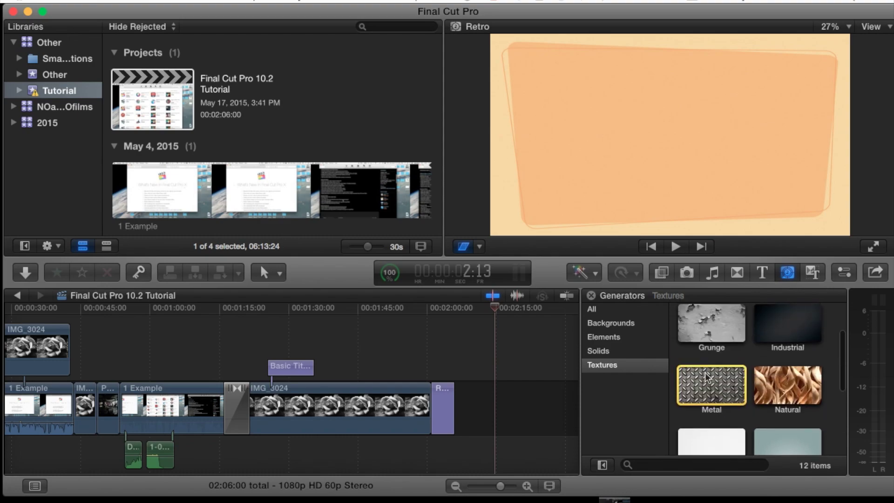
Drag the Clouds background generator onto the end of the primary storyline.
{"action": "left_click", "coordinate": [619, 320]}
{"action": "left_click", "coordinate": [708, 317]}
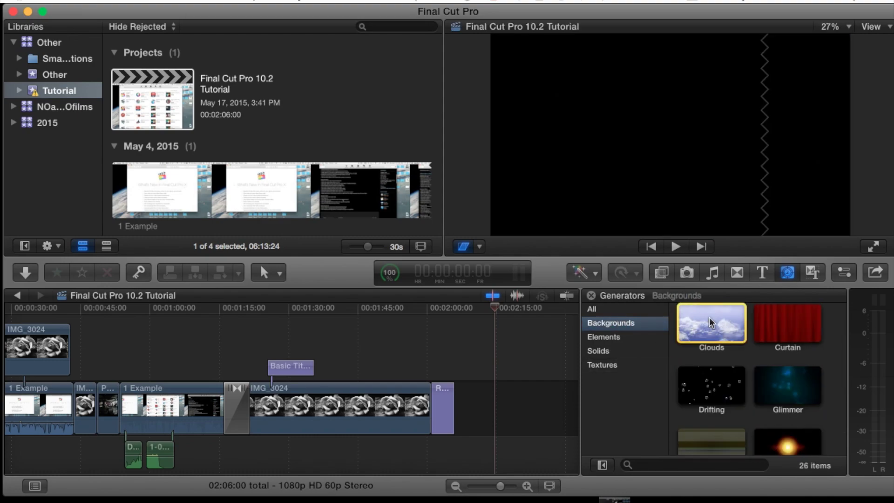
{"action": "left_click_drag", "start_coordinate": [716, 317], "coordinate": [481, 396]}
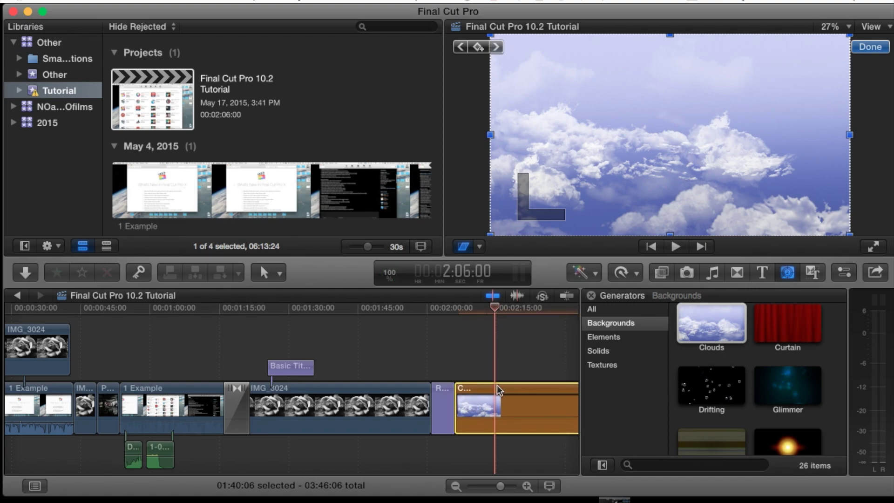
{"action": "scroll", "coordinate": [510, 374], "scroll_direction": "right", "scroll_amount": 10}
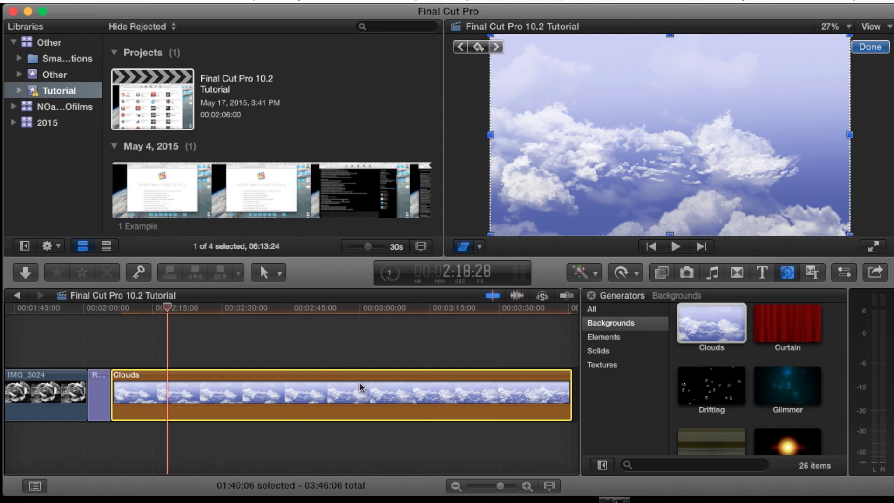
Set the Clouds clip's duration to 10:00 with Control-D, then deselect it.
{"action": "key", "text": "ctrl+d"}
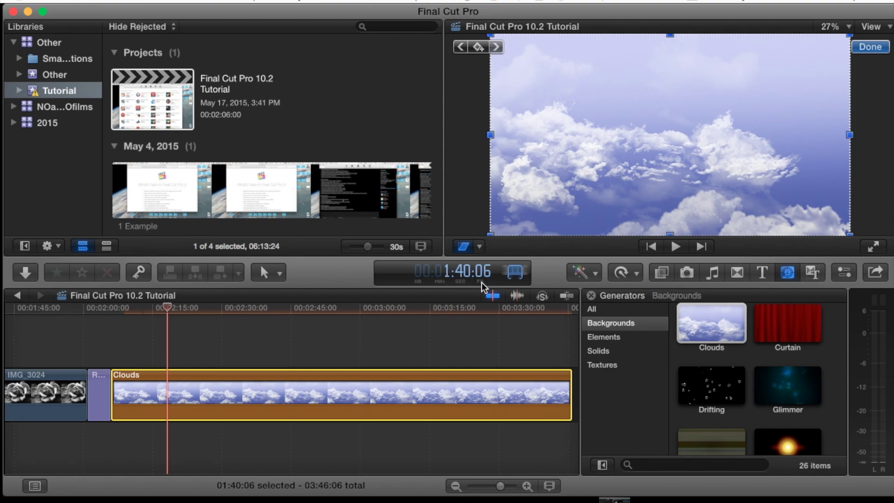
{"action": "type", "text": "10:00"}
{"action": "key", "text": "Return"}
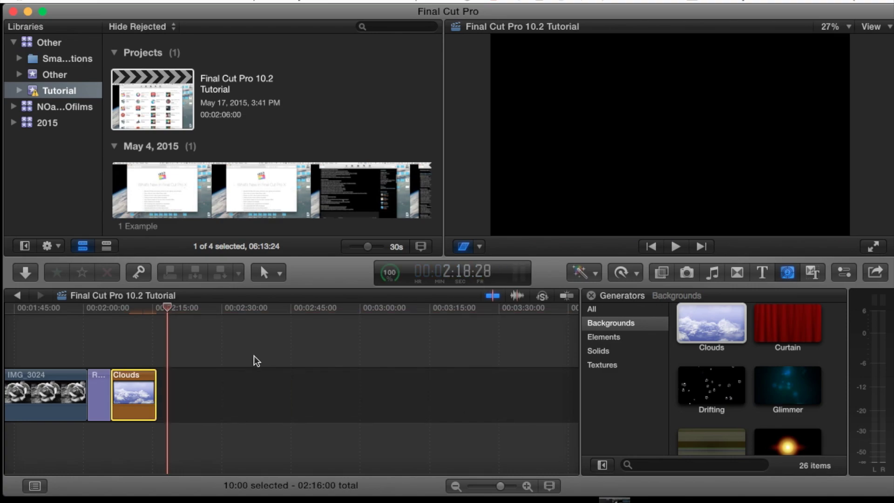
{"action": "scroll", "coordinate": [196, 356], "scroll_direction": "left", "scroll_amount": 10}
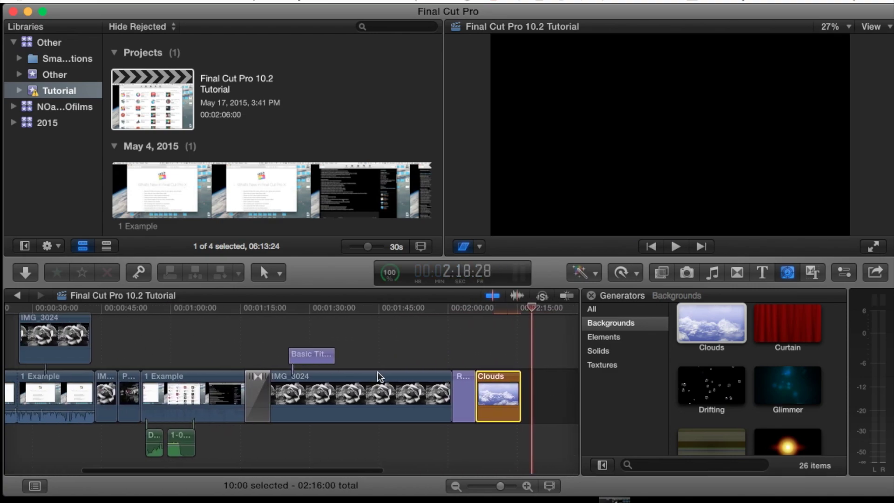
{"action": "left_click", "coordinate": [471, 339]}
Connect the Rotate 3D title above the Clouds clip and trim its end to Clouds' end.
{"action": "left_click", "coordinate": [419, 377]}
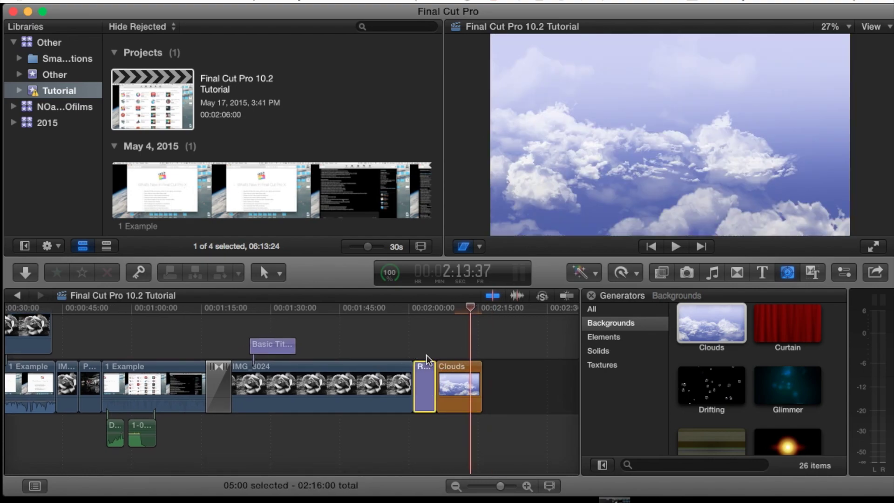
{"action": "left_click_drag", "start_coordinate": [425, 386], "coordinate": [458, 345]}
{"action": "left_click_drag", "start_coordinate": [471, 306], "coordinate": [459, 306]}
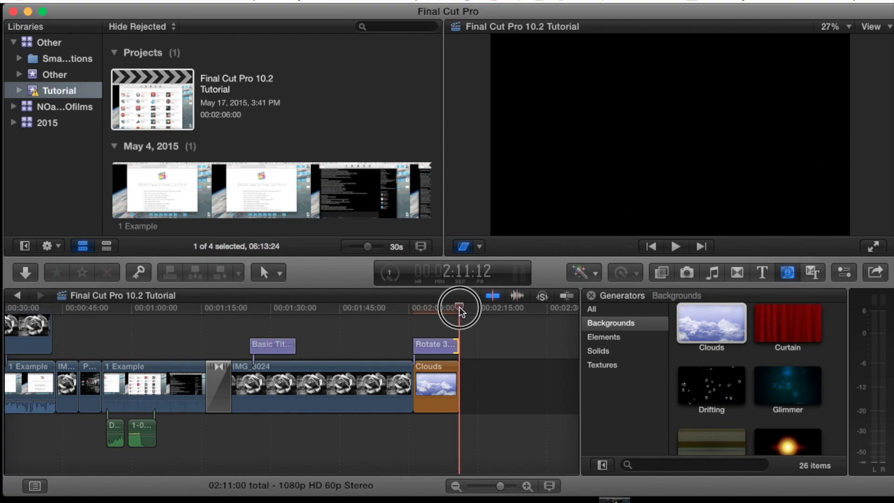
{"action": "left_click", "coordinate": [455, 345]}
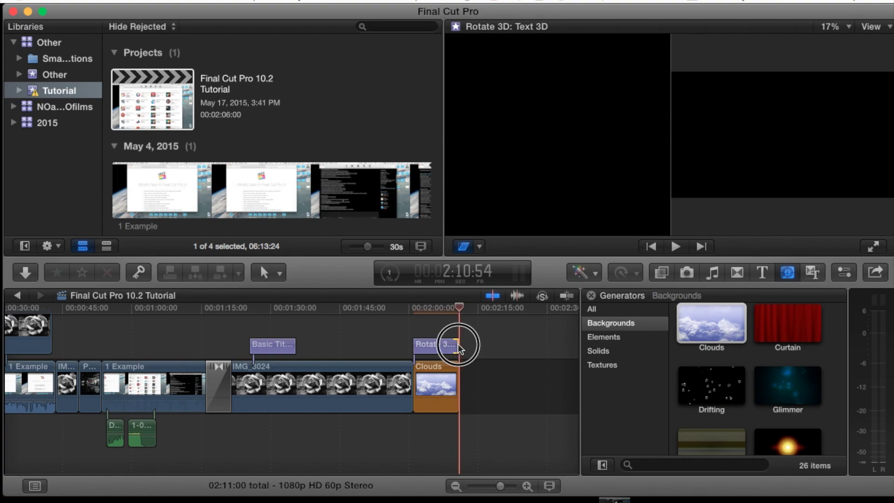
{"action": "left_click_drag", "start_coordinate": [457, 346], "coordinate": [446, 383]}
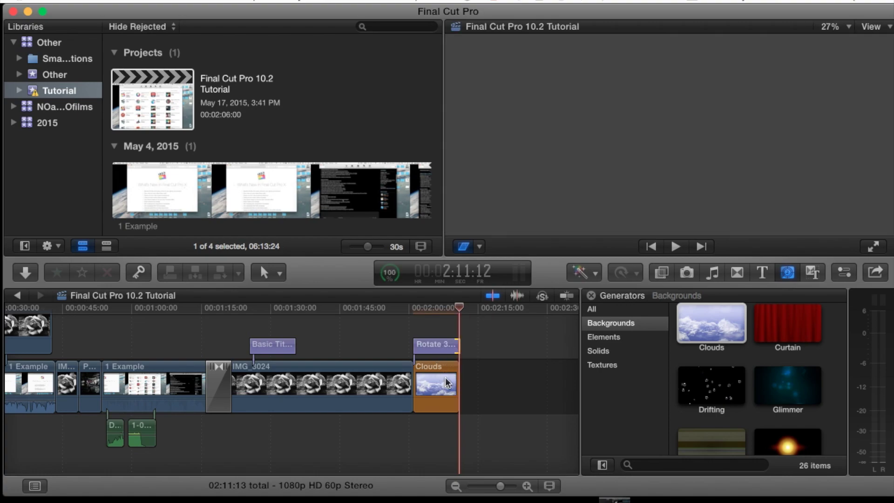
Park the playhead inside the Clouds clip and check rendering progress in Background Tasks.
{"action": "left_click", "coordinate": [446, 383]}
{"action": "left_click_drag", "start_coordinate": [461, 307], "coordinate": [420, 309]}
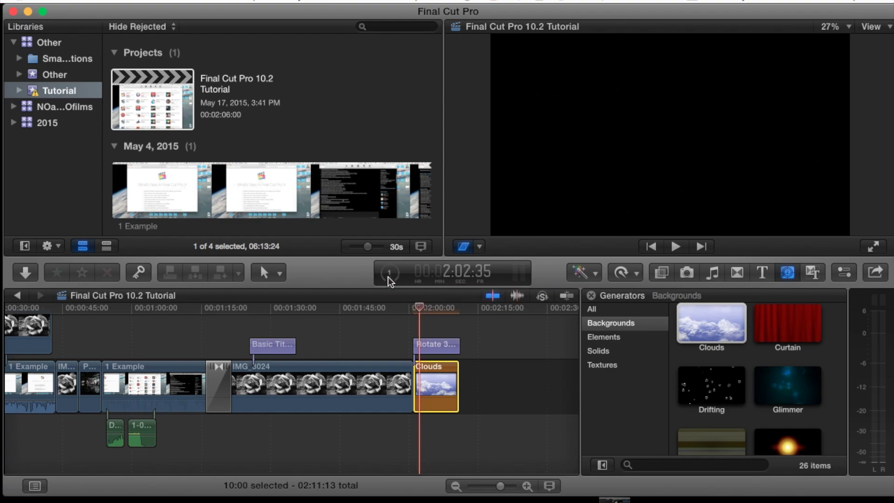
{"action": "left_click", "coordinate": [390, 276]}
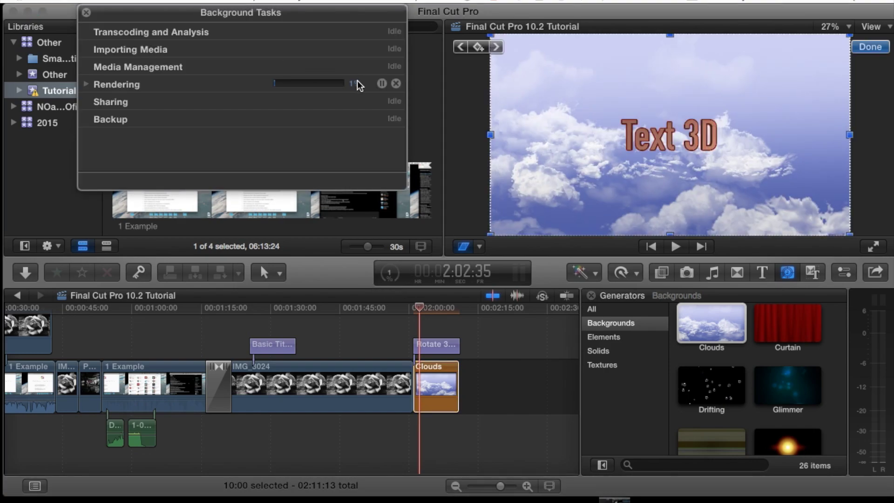
{"action": "left_click", "coordinate": [86, 85]}
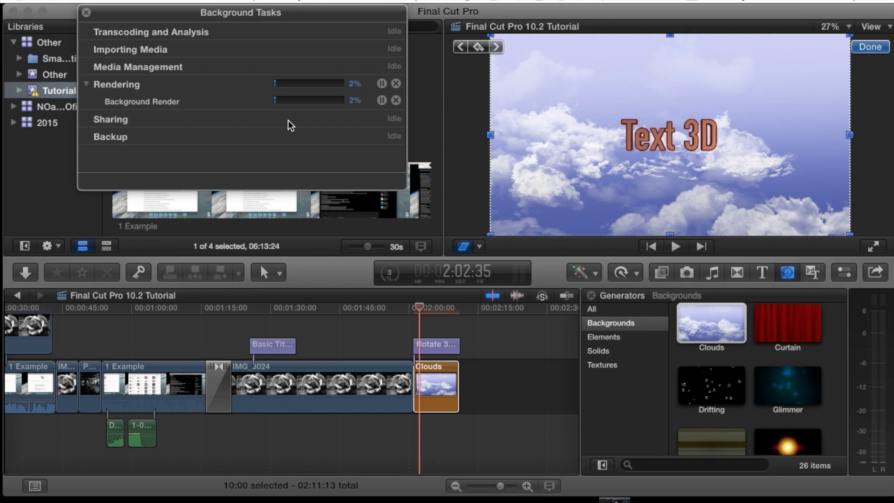
{"action": "left_click", "coordinate": [86, 13]}
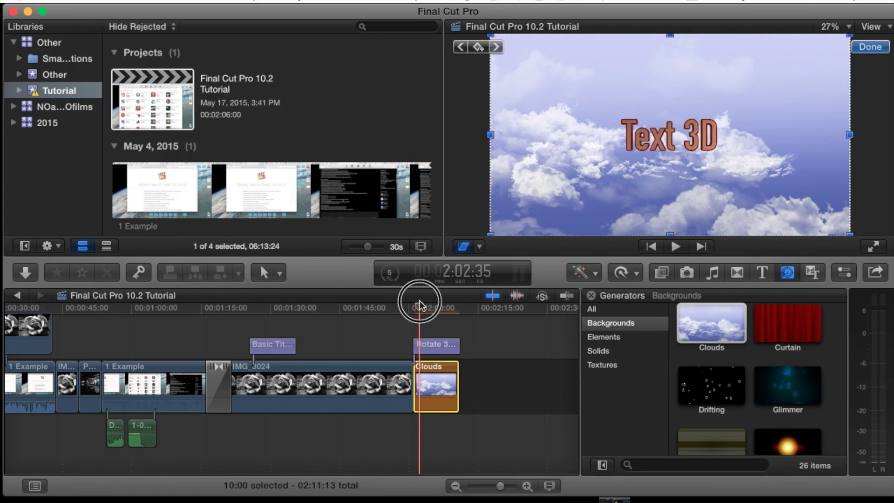
{"action": "left_click_drag", "start_coordinate": [418, 308], "coordinate": [413, 308]}
{"action": "mouse_move", "coordinate": [666, 138]}
{"action": "left_mouse_down"}
{"action": "mouse_move", "coordinate": [655, 140]}
{"action": "mouse_move", "coordinate": [666, 153]}
{"action": "left_mouse_up"}
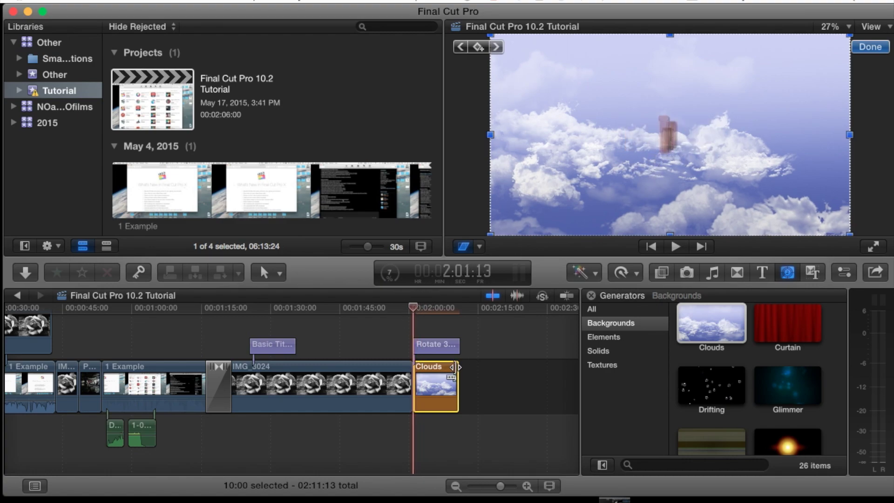
{"action": "key", "text": "space"}
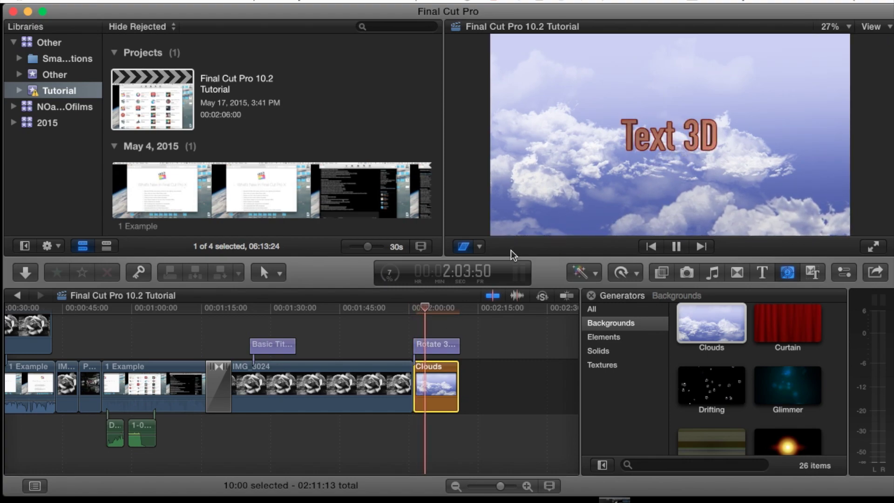
{"action": "key", "text": "space"}
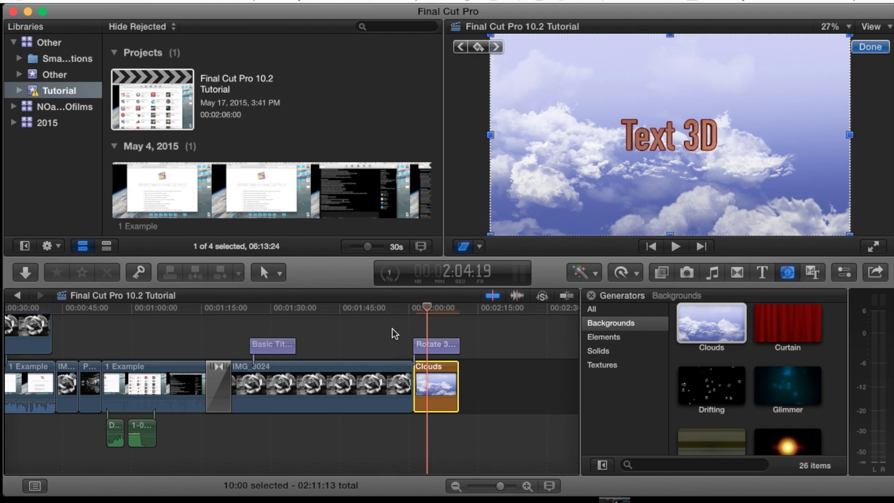
Move the playhead to 2:02:16 and show the Clouds generator's parameters in the Inspector.
{"action": "left_click", "coordinate": [418, 307]}
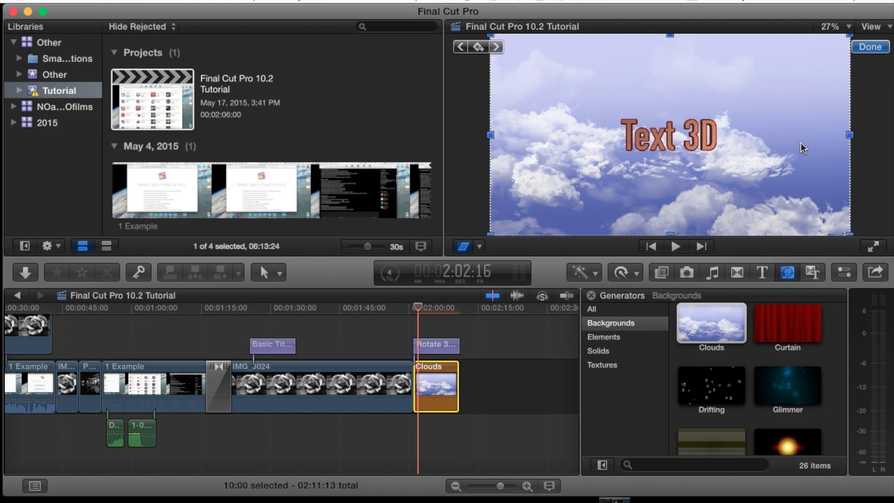
{"action": "left_click", "coordinate": [846, 275]}
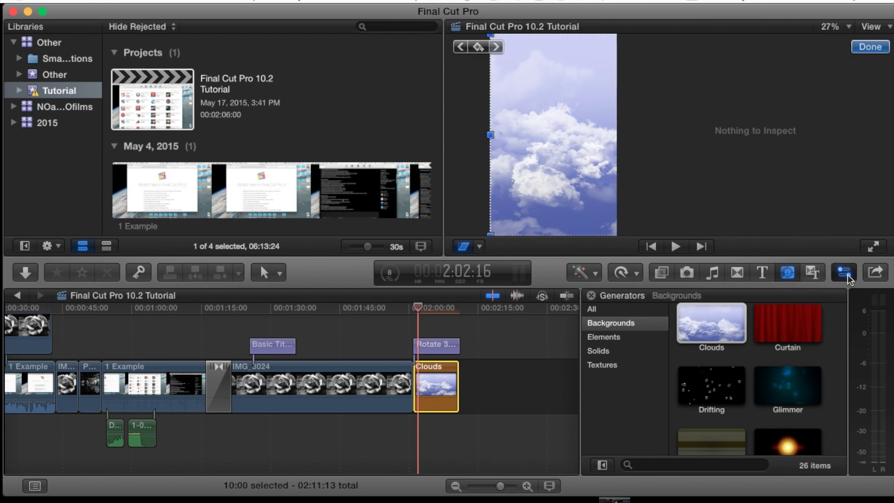
{"action": "left_click", "coordinate": [715, 26]}
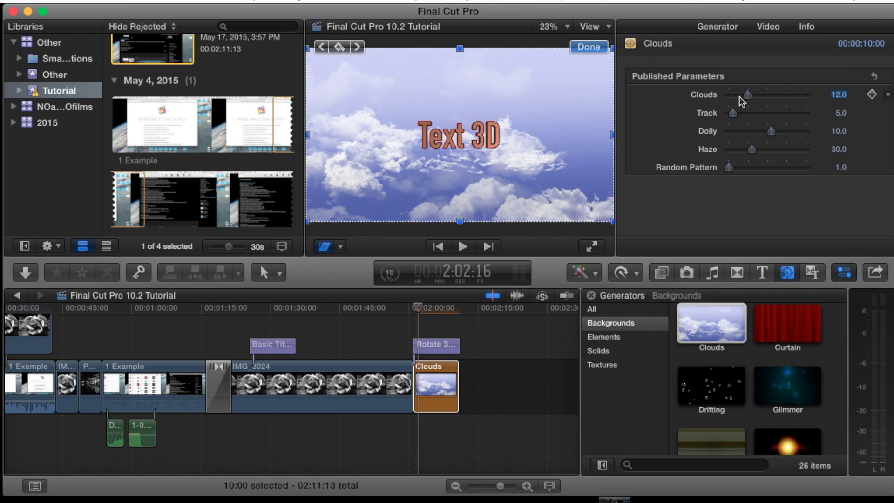
Drag the Clouds slider in the Generator Inspector to change the cloud amount.
{"action": "left_click_drag", "start_coordinate": [746, 96], "coordinate": [742, 168]}
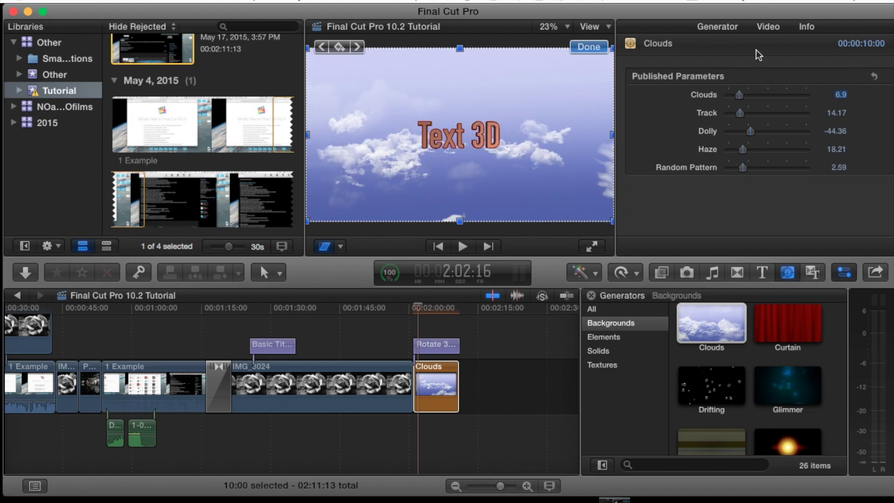
Show the Clouds clip's Video inspector settings and skew its lower-left corner with Distort.
{"action": "left_click", "coordinate": [769, 27]}
{"action": "scroll", "coordinate": [728, 127], "scroll_direction": "down", "scroll_amount": 2}
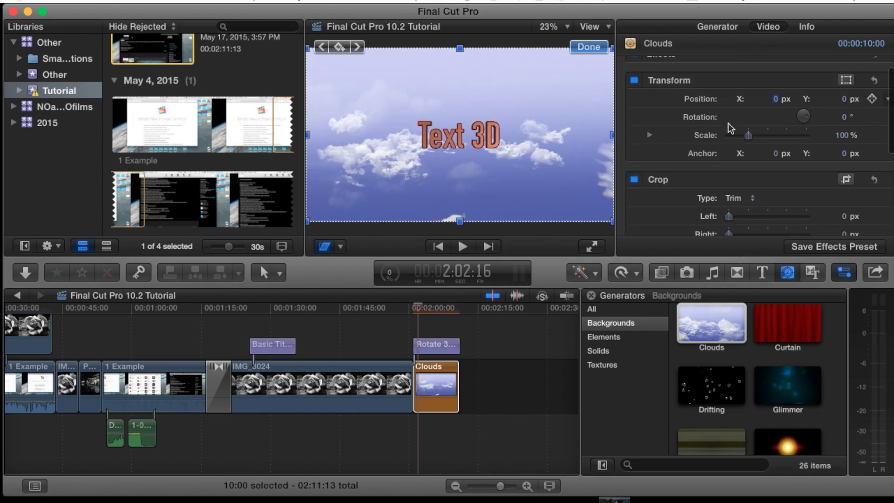
{"action": "scroll", "coordinate": [731, 129], "scroll_direction": "up", "scroll_amount": 2}
{"action": "scroll", "coordinate": [731, 129], "scroll_direction": "up", "scroll_amount": 1}
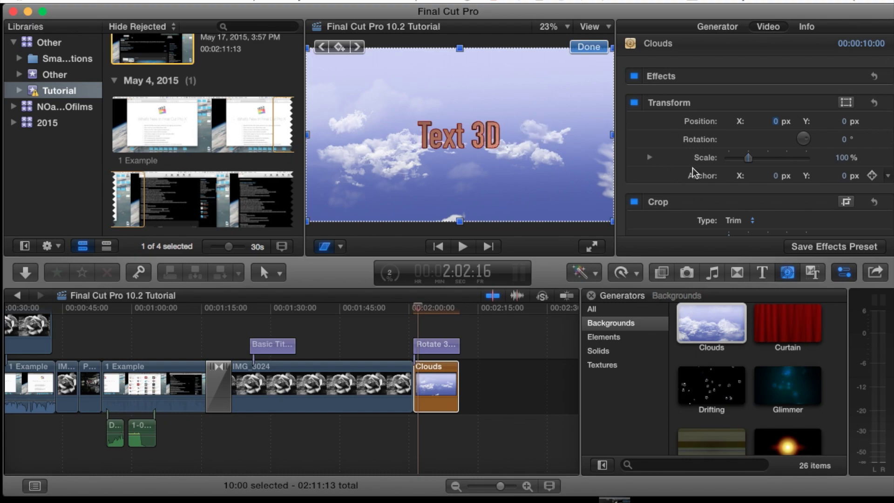
{"action": "scroll", "coordinate": [698, 173], "scroll_direction": "down", "scroll_amount": 5}
{"action": "scroll", "coordinate": [731, 159], "scroll_direction": "up", "scroll_amount": 1}
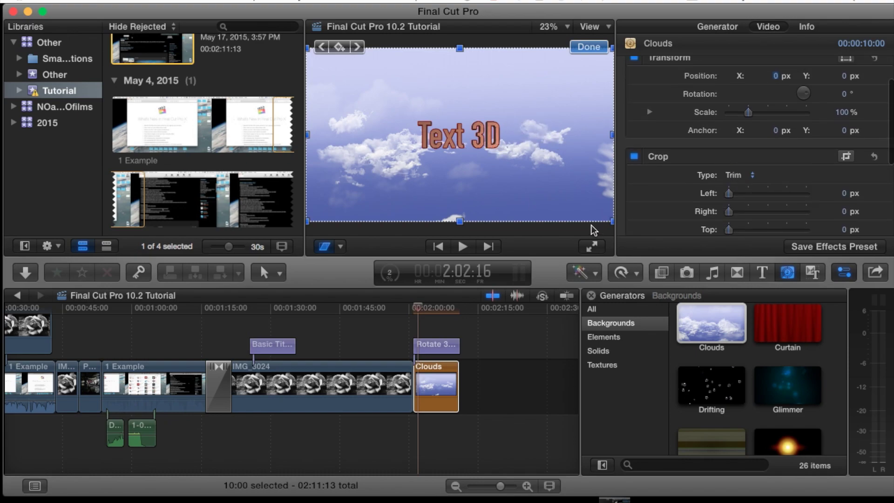
{"action": "left_click_drag", "start_coordinate": [308, 222], "coordinate": [368, 188]}
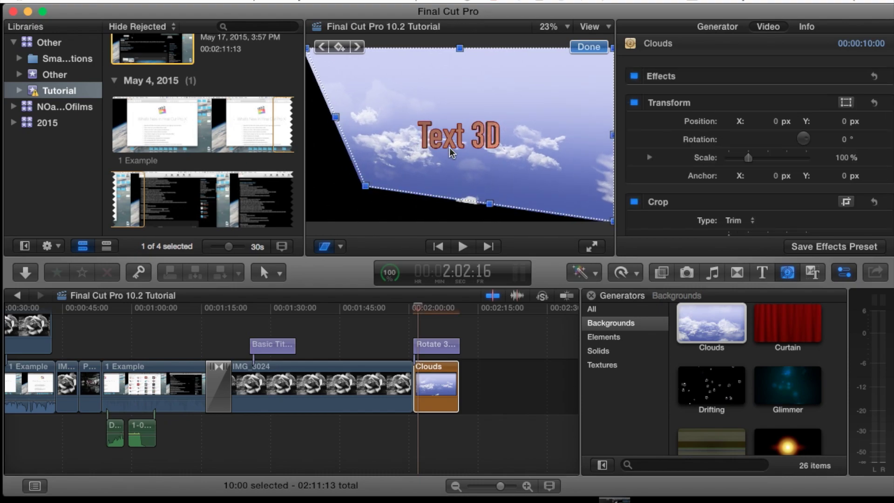
Undo the distortion and crop the Clouds clip 574 px from the left.
{"action": "key", "text": "super+z"}
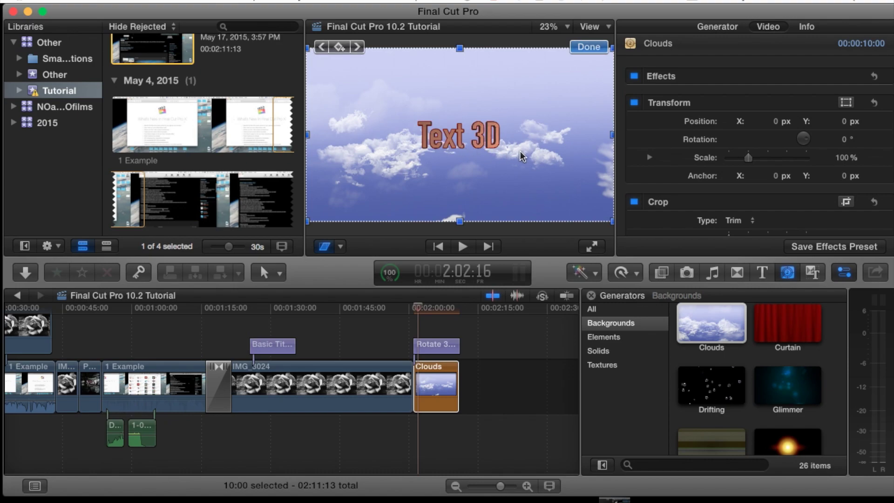
{"action": "scroll", "coordinate": [683, 193], "scroll_direction": "down", "scroll_amount": 5}
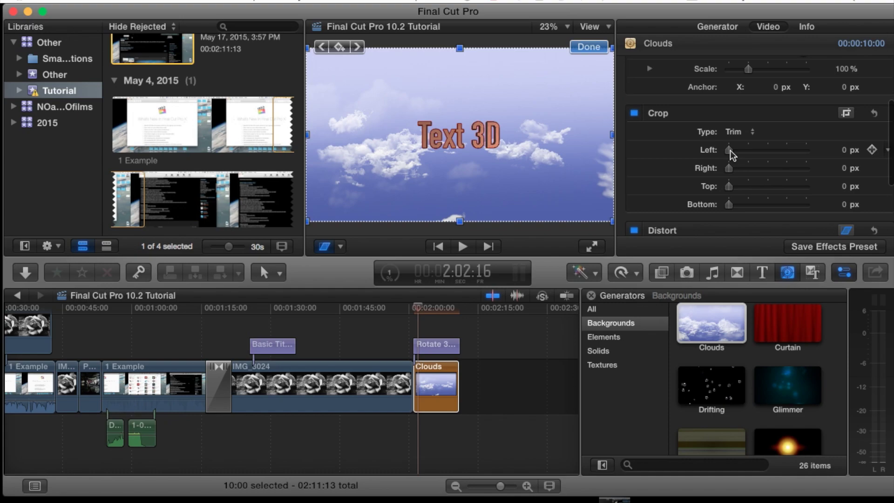
{"action": "left_click_drag", "start_coordinate": [729, 150], "coordinate": [770, 150]}
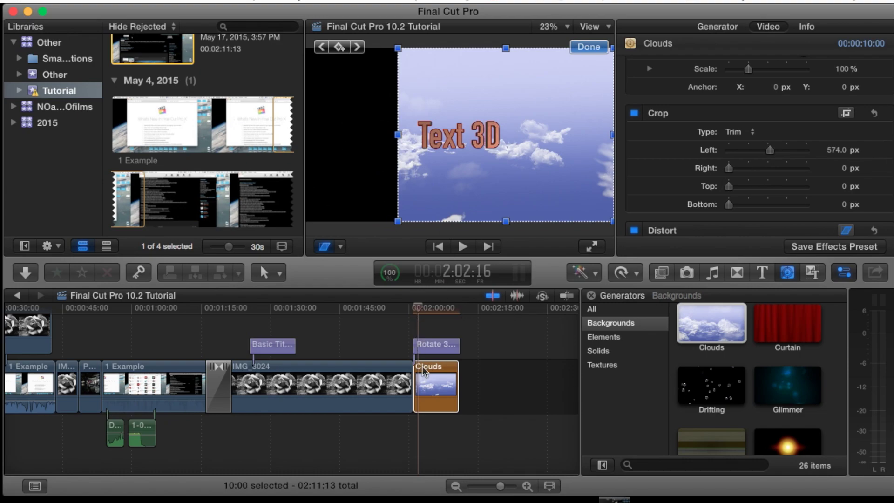
Lift the Clouds generator out of the storyline and connect it above the IMG_3024 rose clip.
{"action": "scroll", "coordinate": [437, 368], "scroll_direction": "up", "scroll_amount": 2}
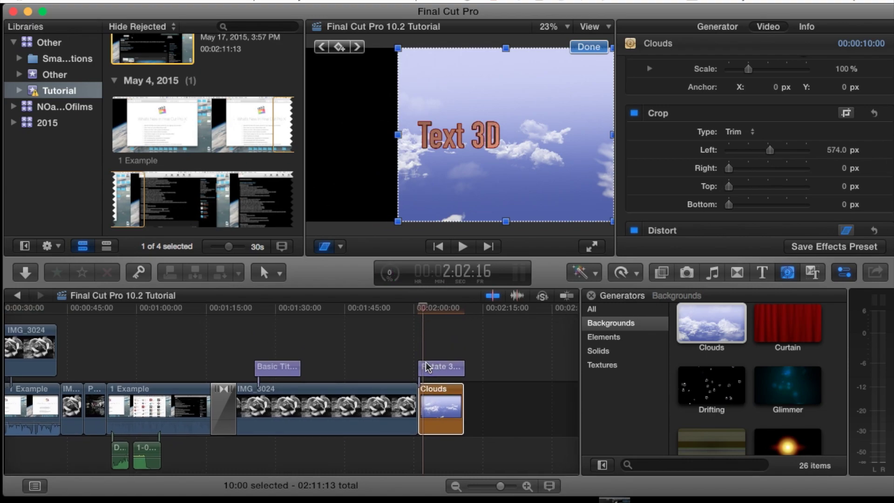
{"action": "left_click", "coordinate": [421, 365]}
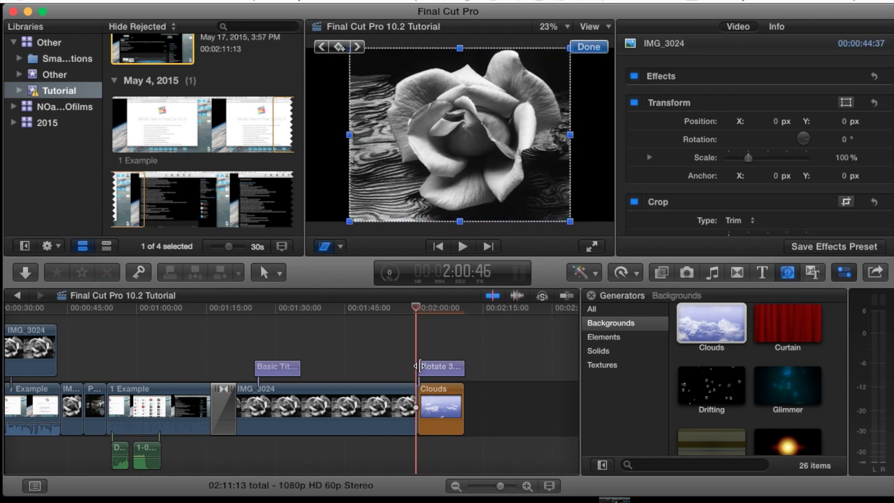
{"action": "left_click", "coordinate": [419, 366]}
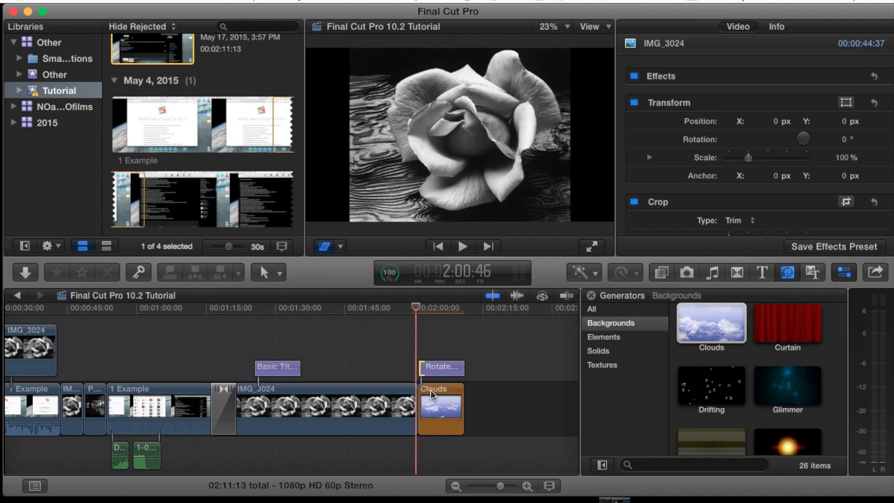
{"action": "left_click_drag", "start_coordinate": [446, 399], "coordinate": [512, 421]}
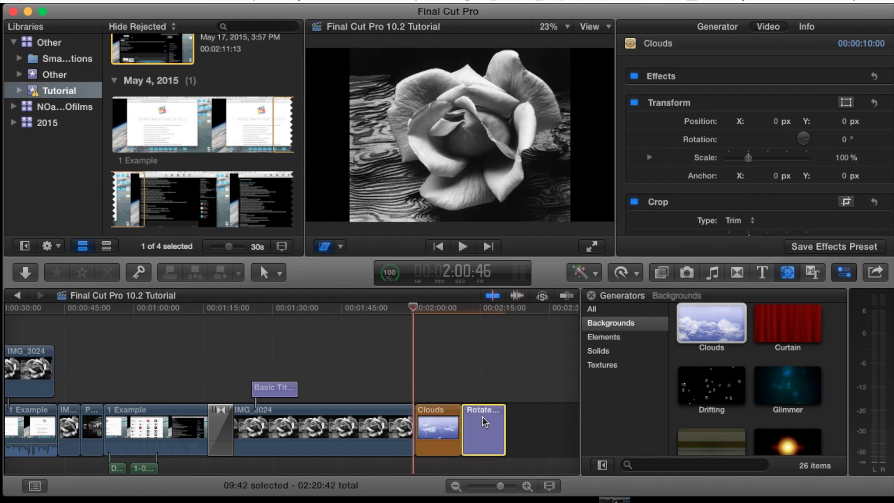
{"action": "left_click_drag", "start_coordinate": [434, 421], "coordinate": [370, 333]}
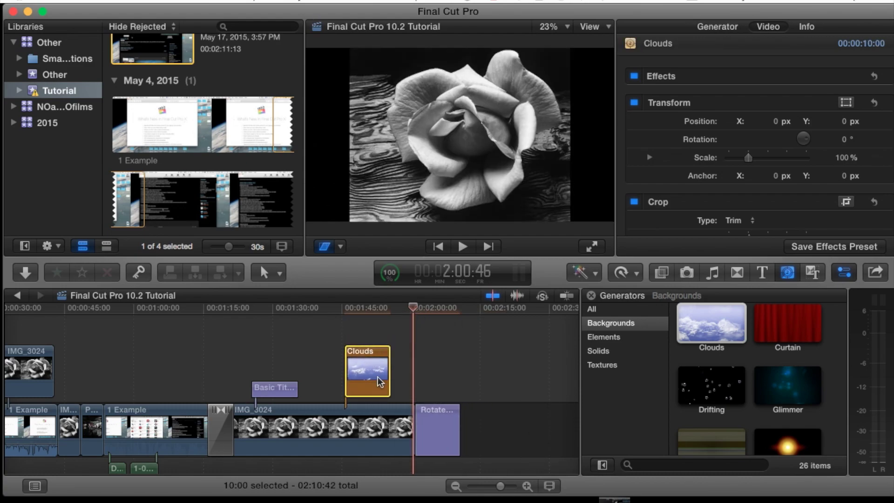
Undo an accidental trim of the Rotate 3D title and stack it above Clouds.
{"action": "left_click", "coordinate": [428, 410]}
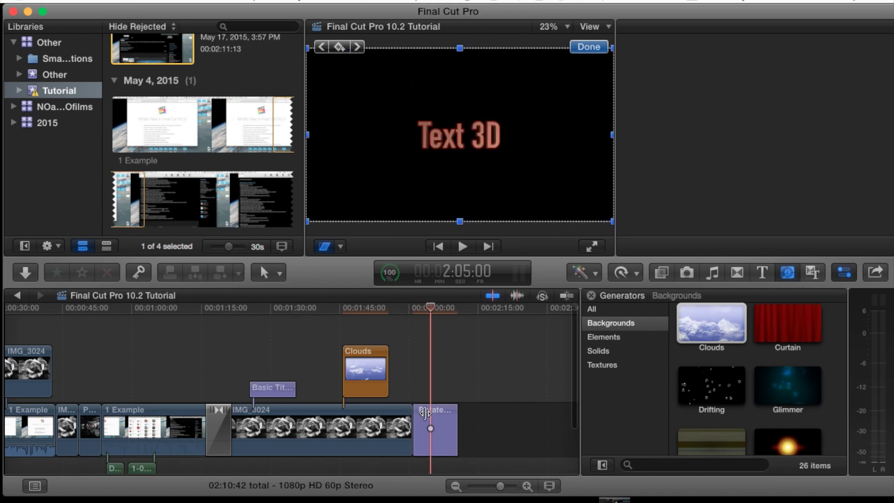
{"action": "key", "text": "super+4"}
{"action": "mouse_move", "coordinate": [429, 409]}
{"action": "left_mouse_down"}
{"action": "mouse_move", "coordinate": [425, 346]}
{"action": "mouse_move", "coordinate": [432, 386]}
{"action": "mouse_move", "coordinate": [424, 409]}
{"action": "left_mouse_up"}
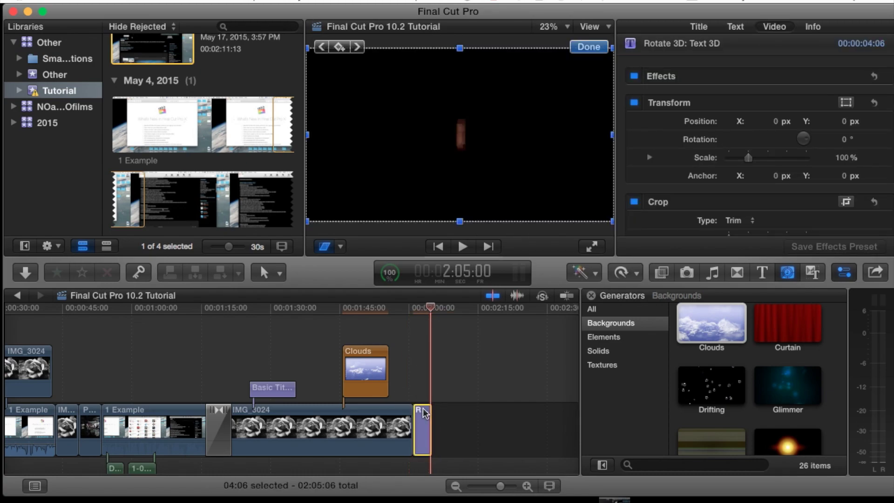
{"action": "key", "text": "super+z"}
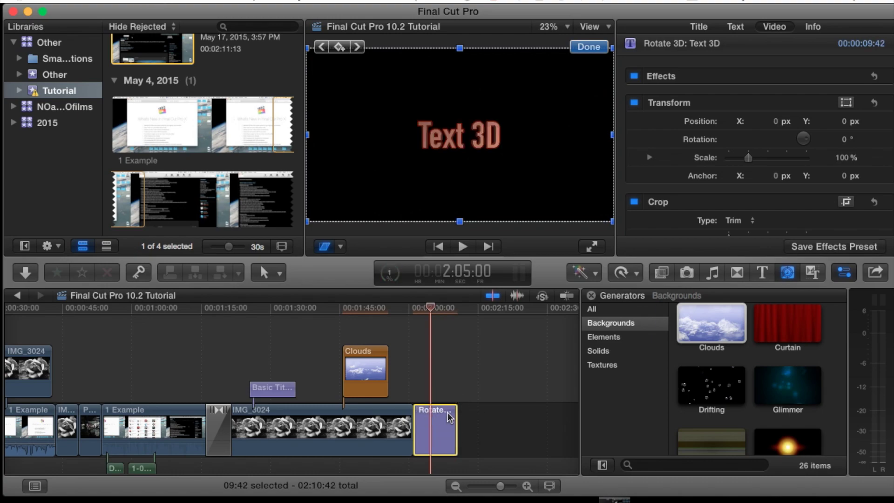
{"action": "left_click_drag", "start_coordinate": [436, 419], "coordinate": [370, 331]}
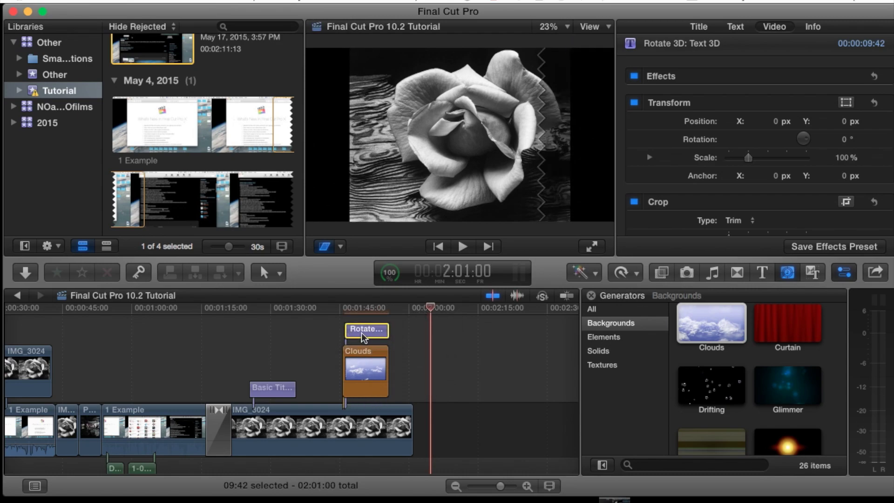
Play the Text 3D section from just before the title over the cropped clouds, then stop.
{"action": "left_click", "coordinate": [351, 309]}
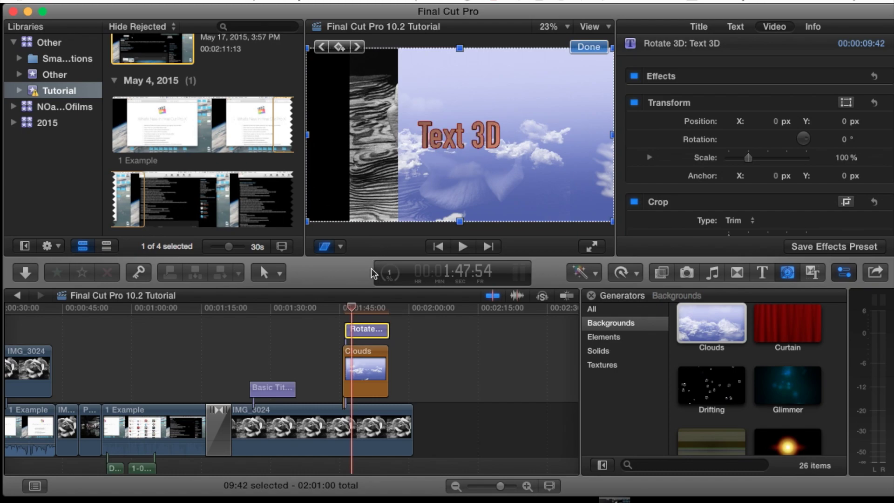
{"action": "left_click_drag", "start_coordinate": [351, 309], "coordinate": [342, 309]}
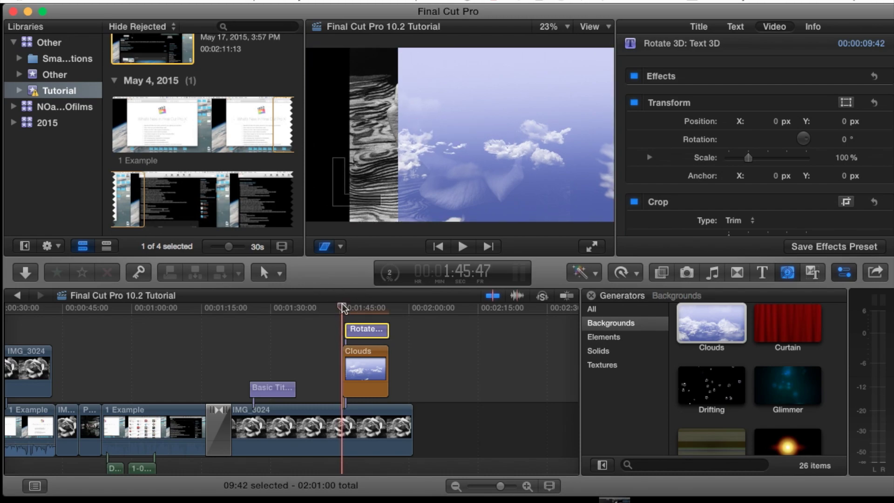
{"action": "key", "text": "space"}
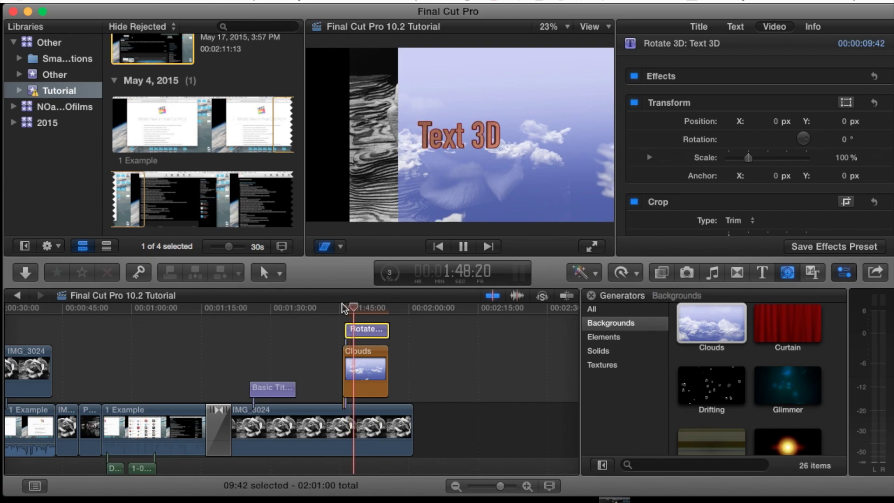
{"action": "key", "text": "space"}
{"action": "mouse_move", "coordinate": [462, 156]}
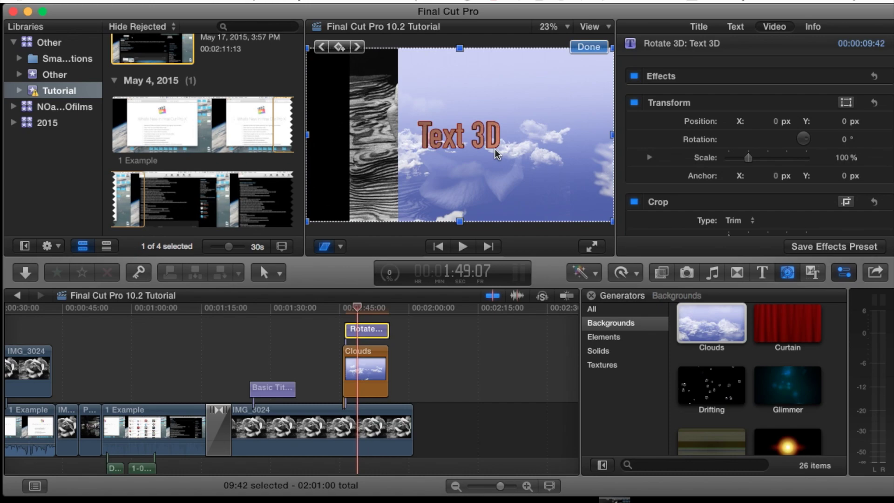
{"action": "scroll", "coordinate": [362, 317], "scroll_direction": "up", "scroll_amount": 3}
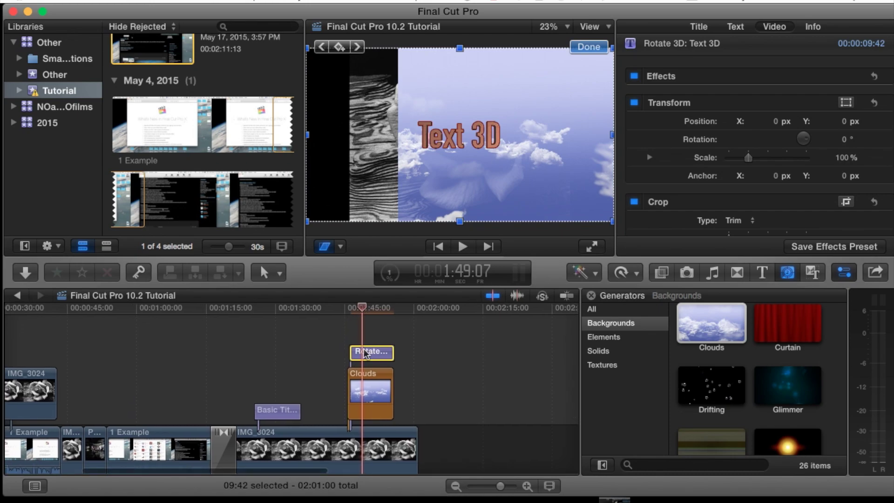
{"action": "scroll", "coordinate": [399, 346], "scroll_direction": "down", "scroll_amount": 2}
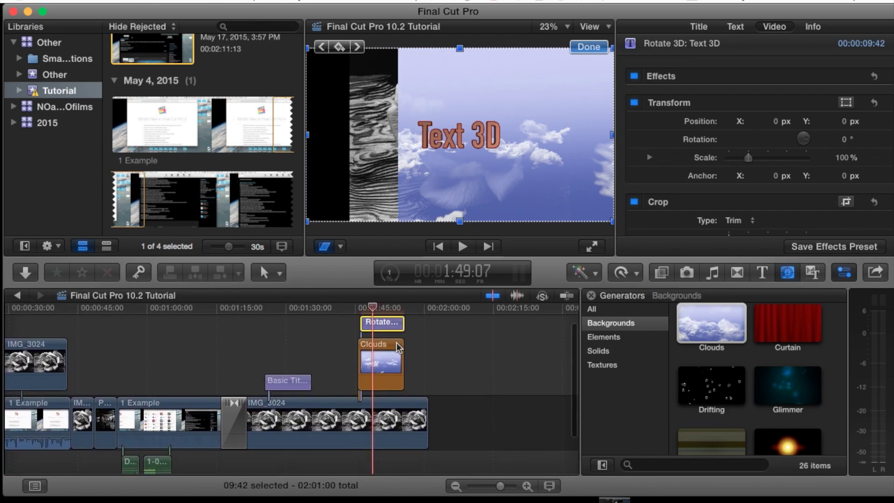
{"action": "scroll", "coordinate": [441, 358], "scroll_direction": "up", "scroll_amount": 2}
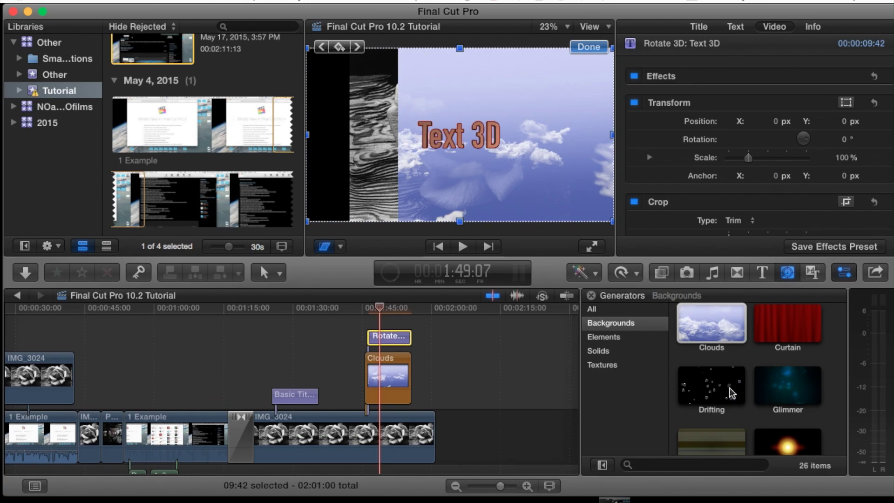
{"action": "scroll", "coordinate": [703, 385], "scroll_direction": "down", "scroll_amount": 3}
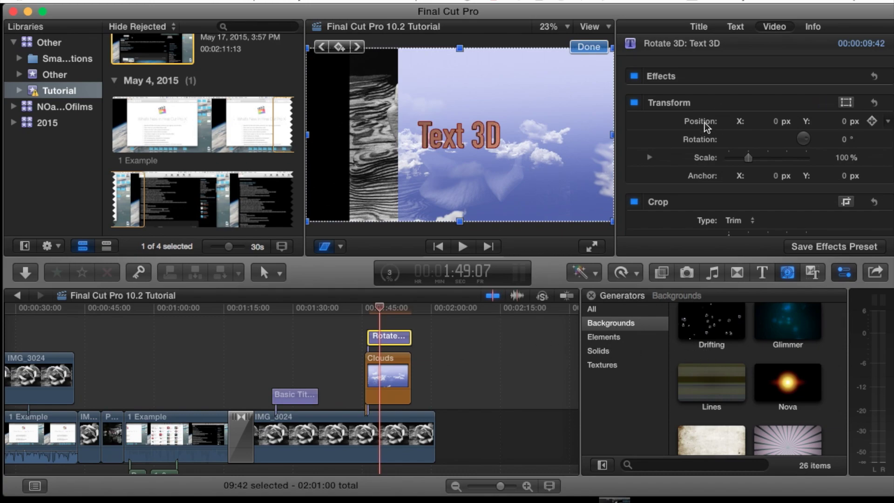
{"action": "scroll", "coordinate": [690, 131], "scroll_direction": "down", "scroll_amount": 5}
{"action": "scroll", "coordinate": [691, 130], "scroll_direction": "down", "scroll_amount": 4}
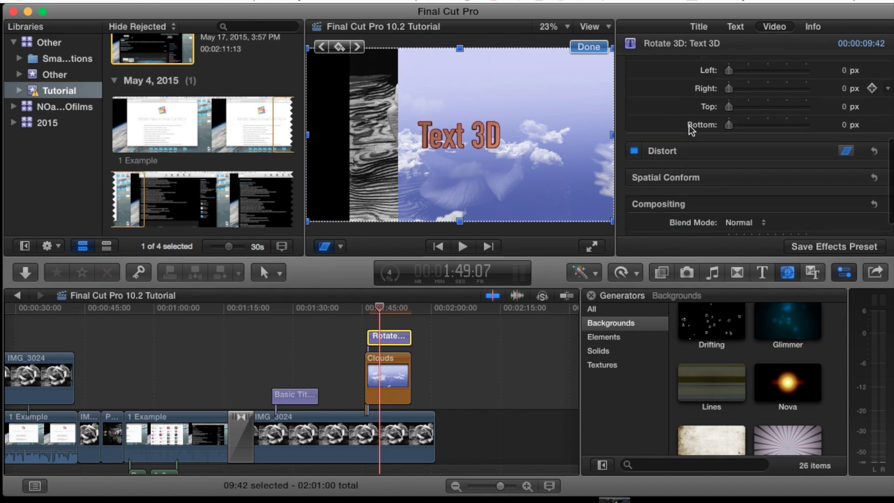
{"action": "scroll", "coordinate": [712, 169], "scroll_direction": "up", "scroll_amount": 5}
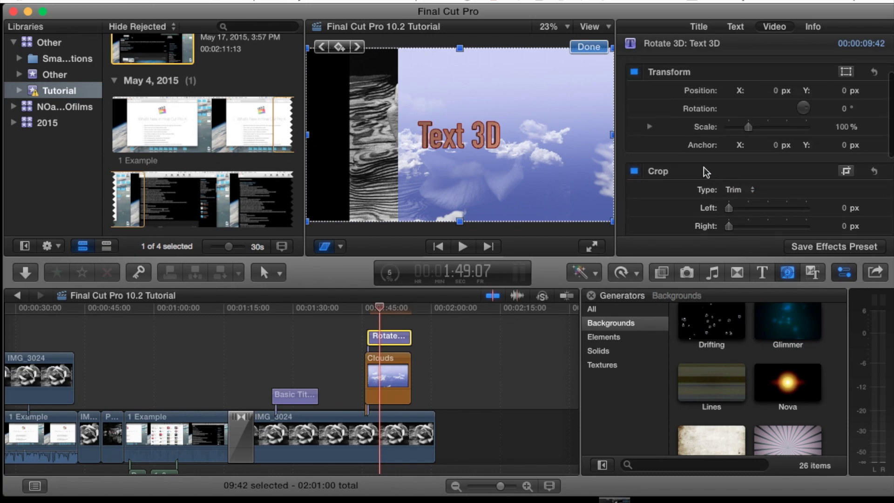